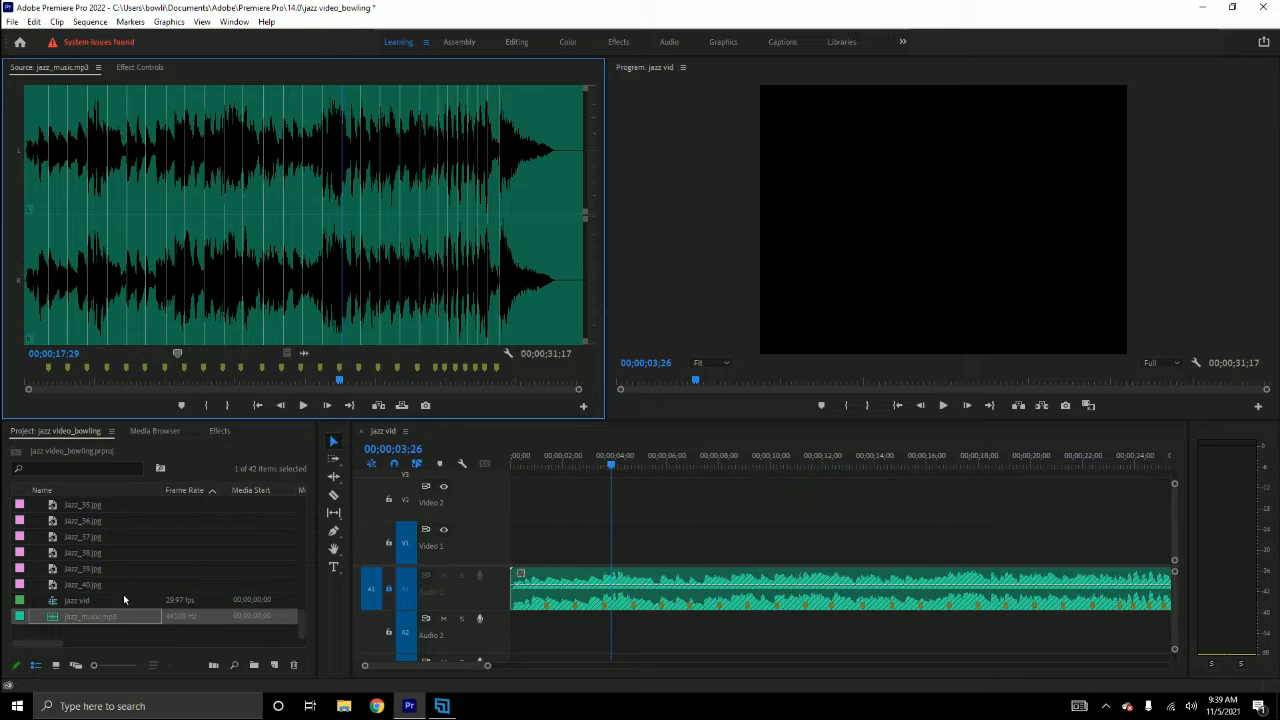
Load Jazz_20.jpg and Jazz_21.jpg into the source monitor to check their In points and durations
{"action": "scroll", "coordinate": [110, 567], "scroll_direction": "up", "scroll_amount": 3}
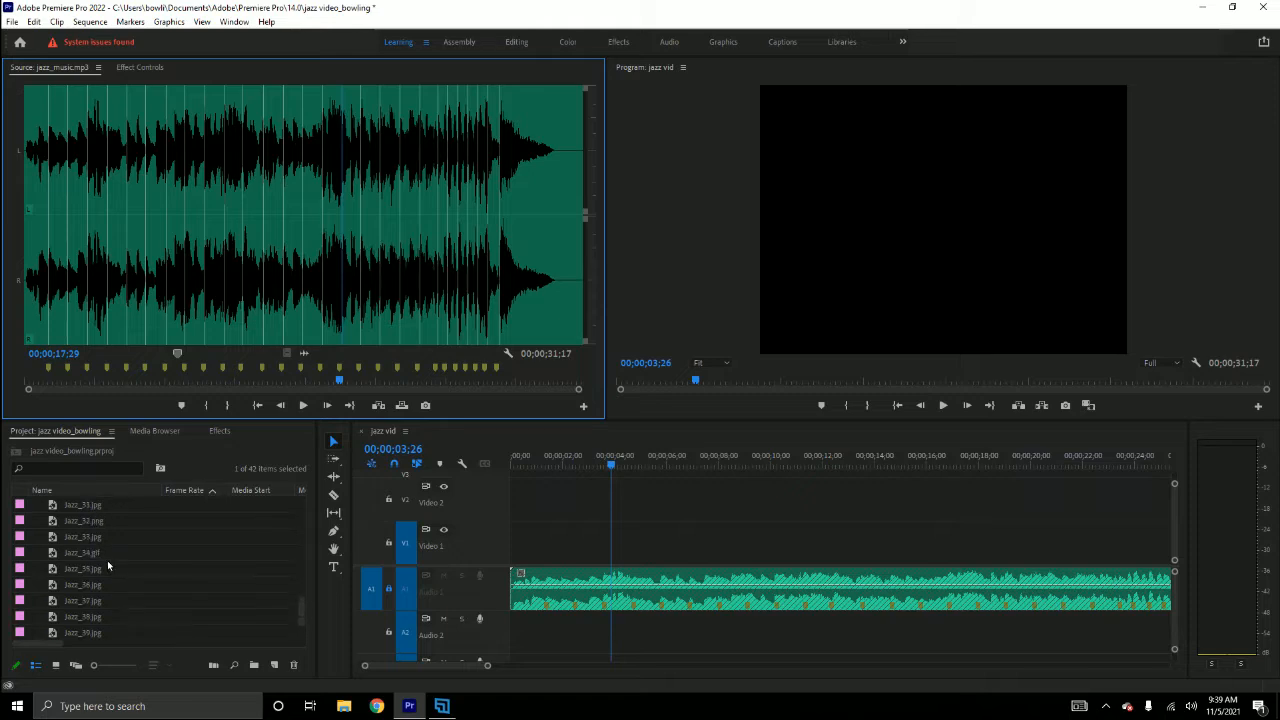
{"action": "scroll", "coordinate": [107, 568], "scroll_direction": "up", "scroll_amount": 3}
{"action": "double_click", "coordinate": [54, 552]}
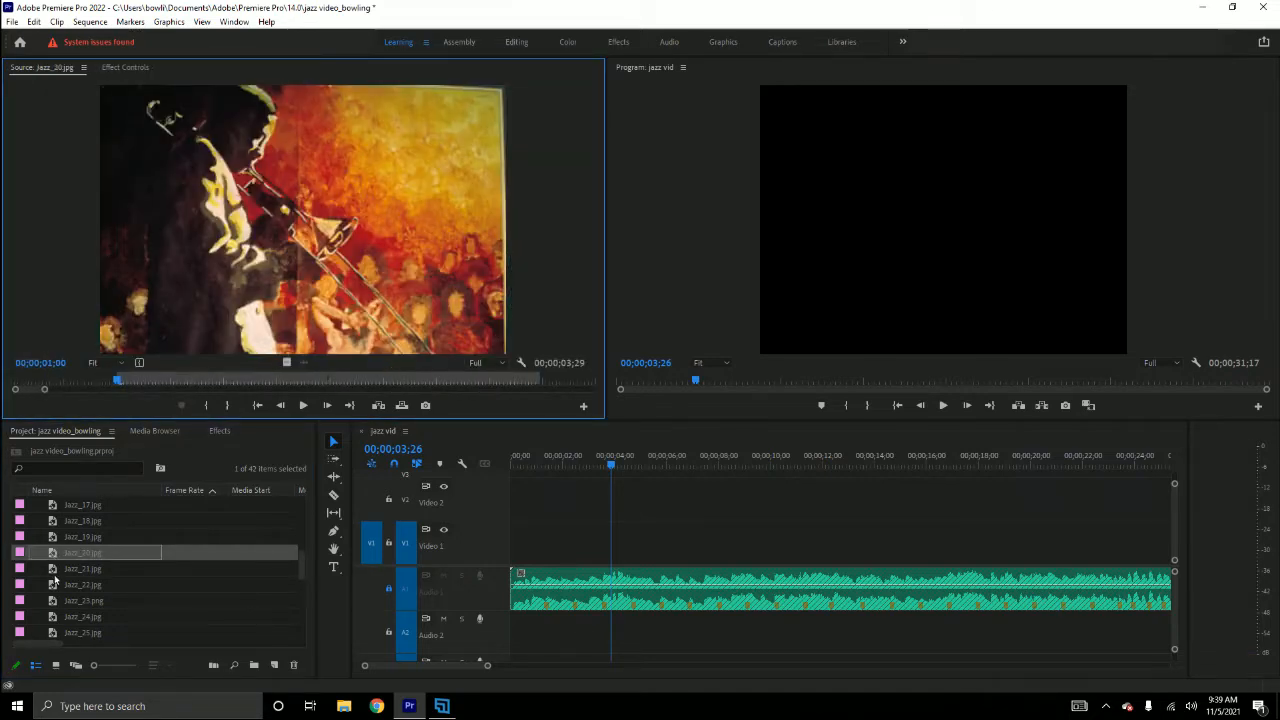
{"action": "double_click", "coordinate": [56, 568]}
{"action": "scroll", "coordinate": [60, 575], "scroll_direction": "down", "scroll_amount": 1}
{"action": "scroll", "coordinate": [60, 575], "scroll_direction": "down", "scroll_amount": 3}
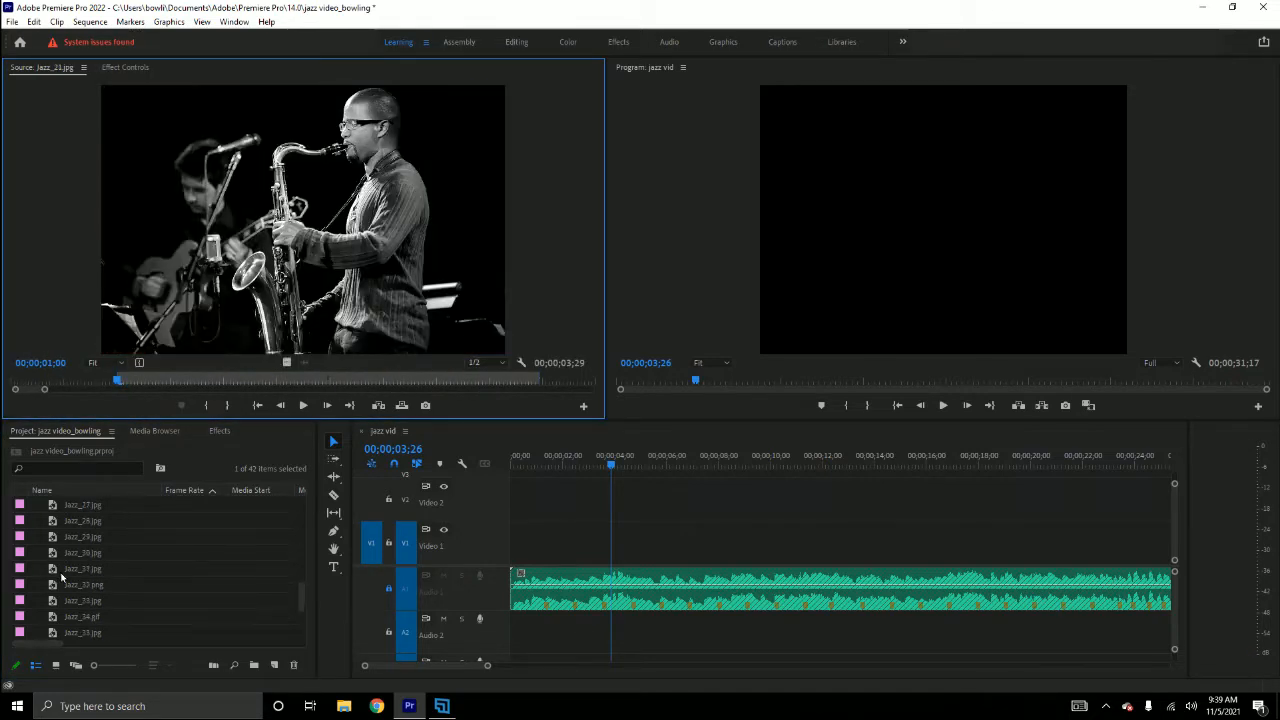
Open Jazz_30.jpg as the source clip and mark its In point at 00;00;01;00
{"action": "double_click", "coordinate": [58, 542]}
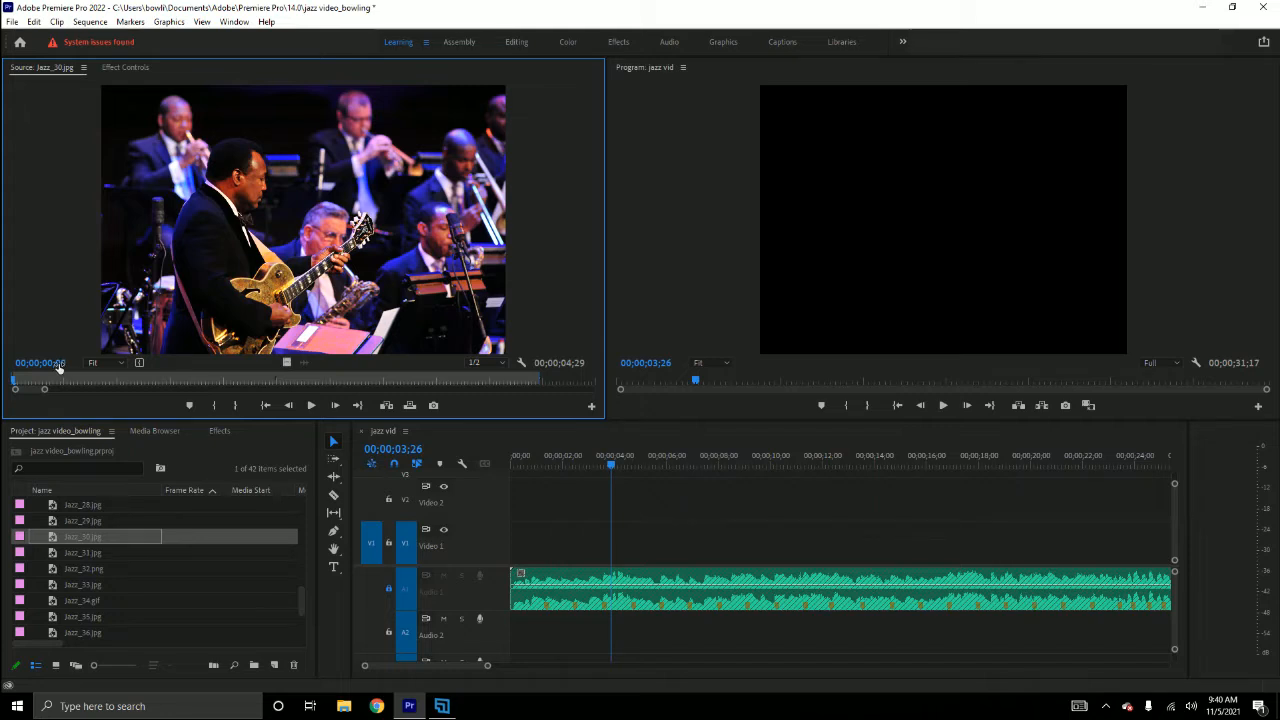
{"action": "left_click", "coordinate": [49, 363]}
{"action": "type", "text": "1;"}
{"action": "type", "text": "00"}
{"action": "key", "text": "Return"}
{"action": "key", "text": "i"}
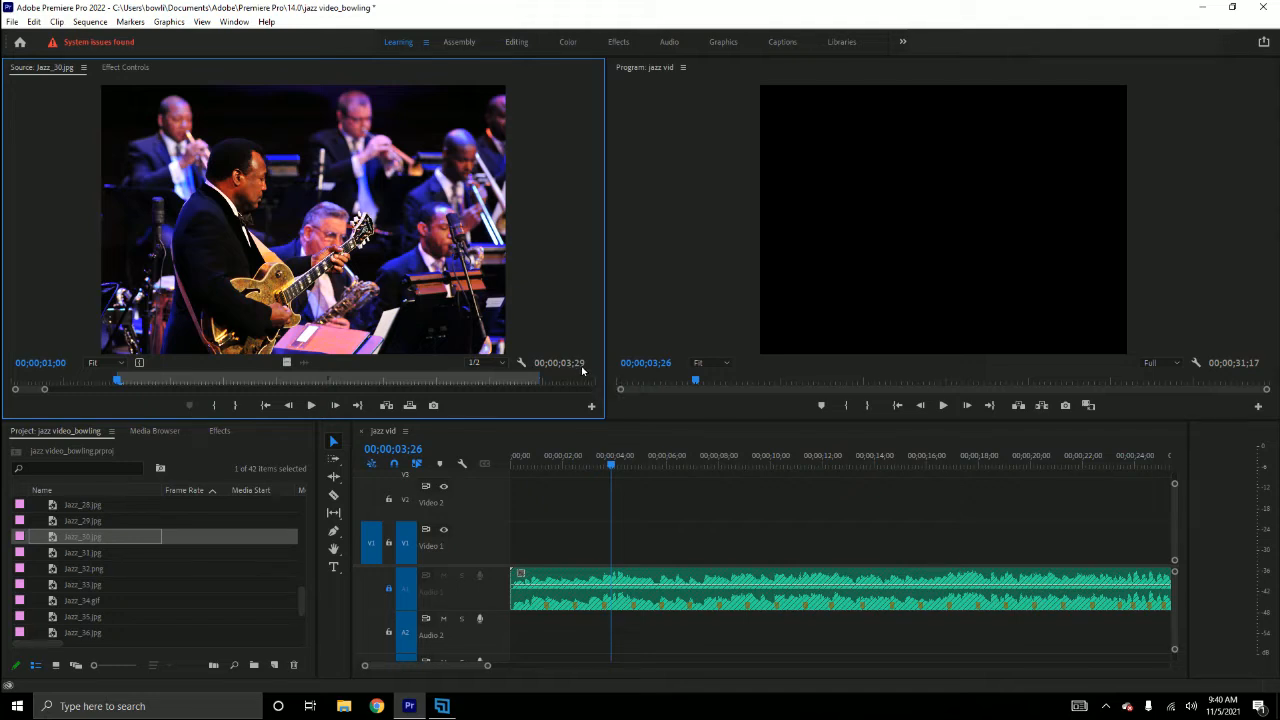
Open Jazz_31.jpg as the source clip and mark its In point at 00;00;01;00
{"action": "double_click", "coordinate": [52, 556]}
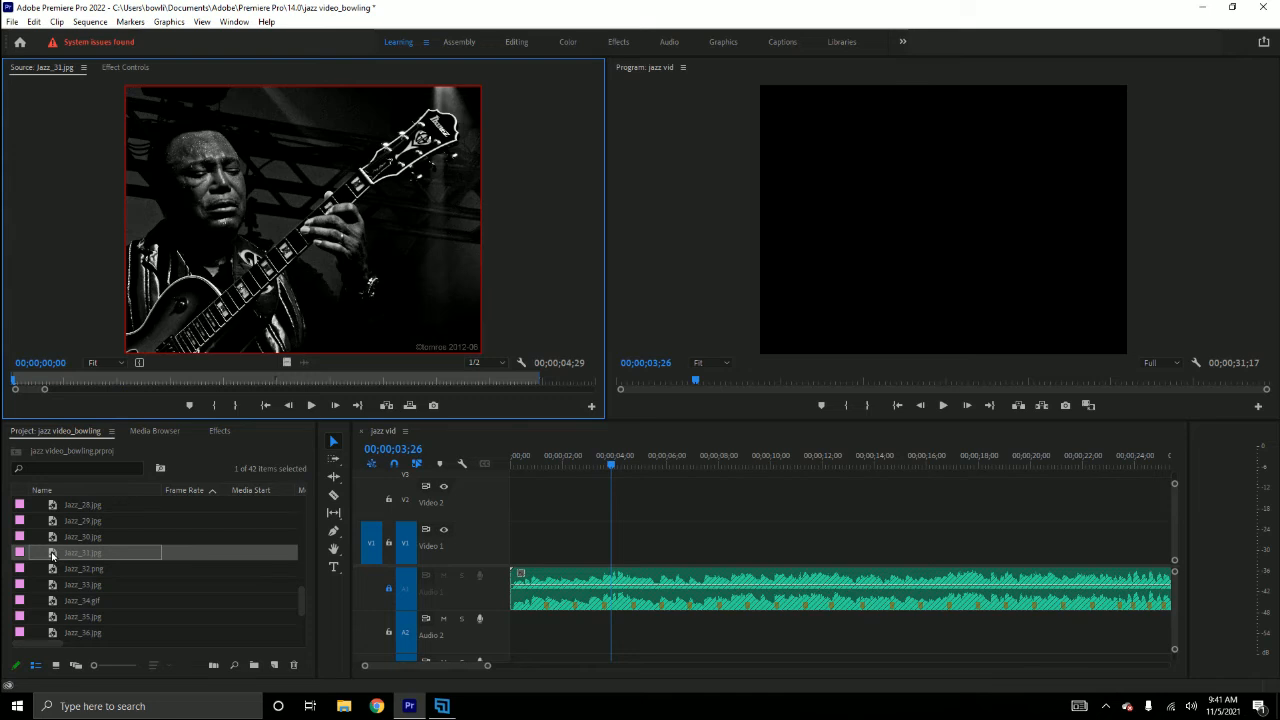
{"action": "left_click", "coordinate": [45, 362]}
{"action": "type", "text": "1;"}
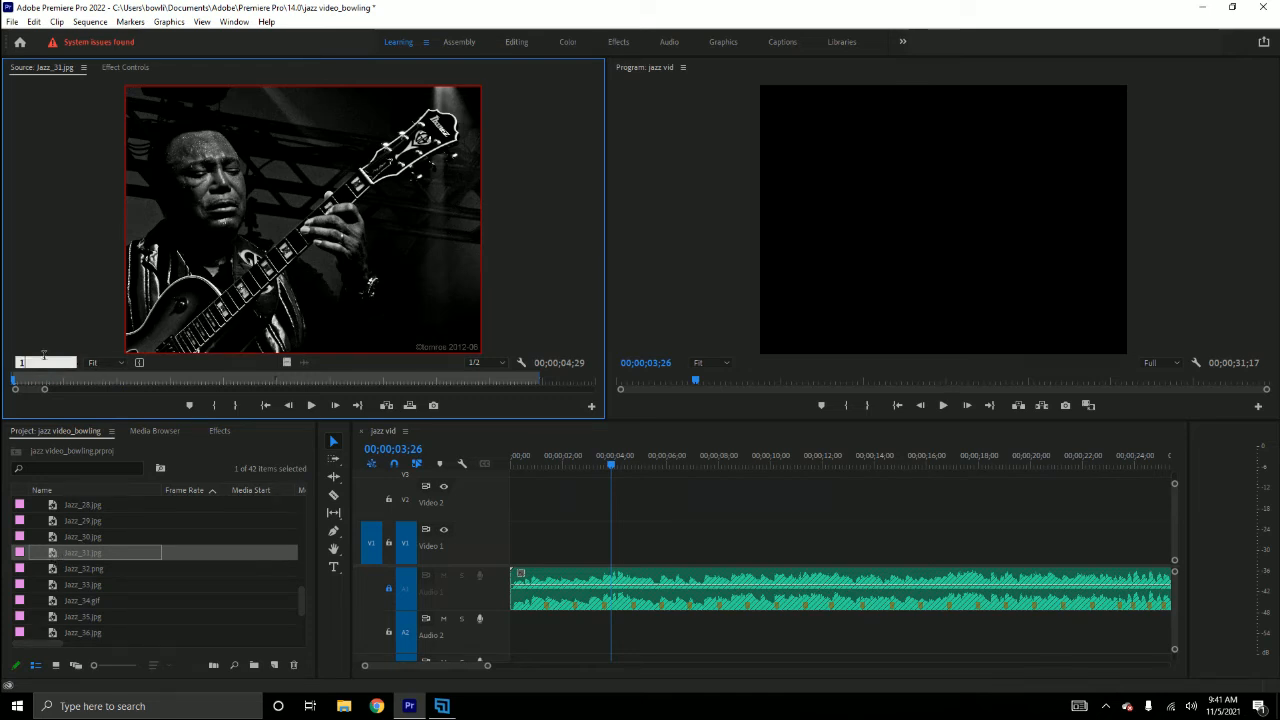
{"action": "type", "text": "00"}
{"action": "key", "text": "Return"}
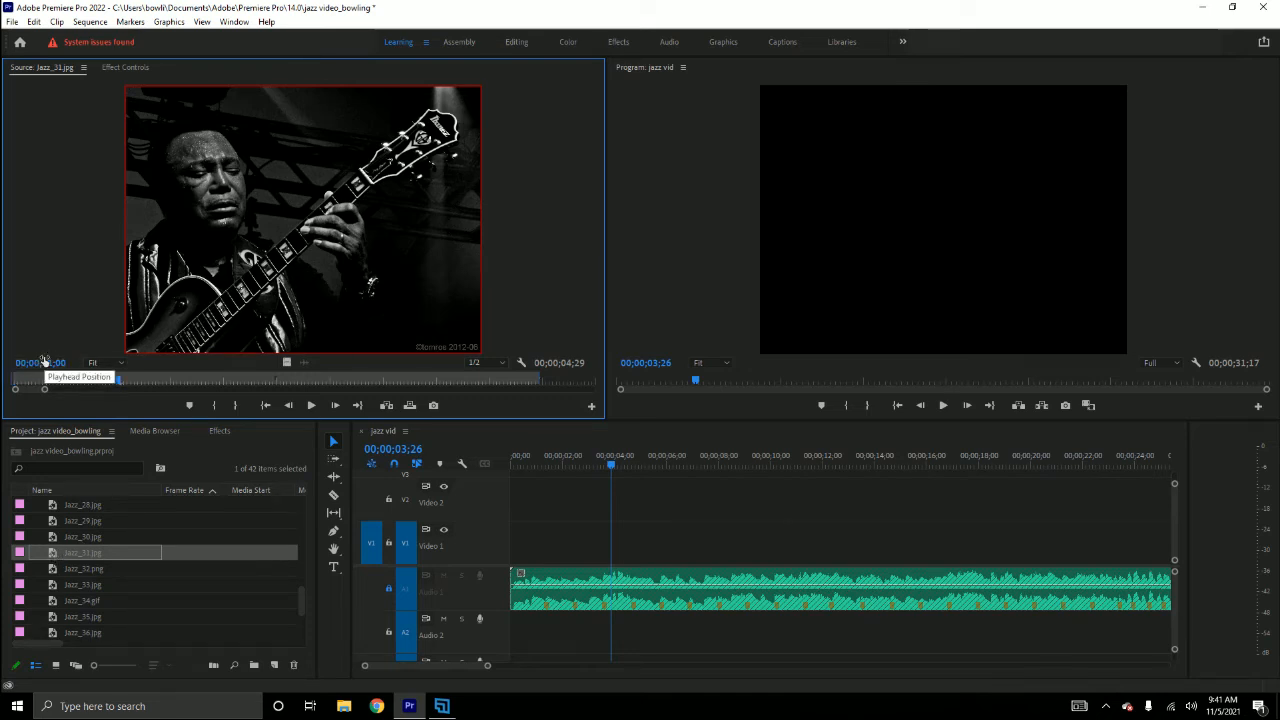
{"action": "key", "text": "i"}
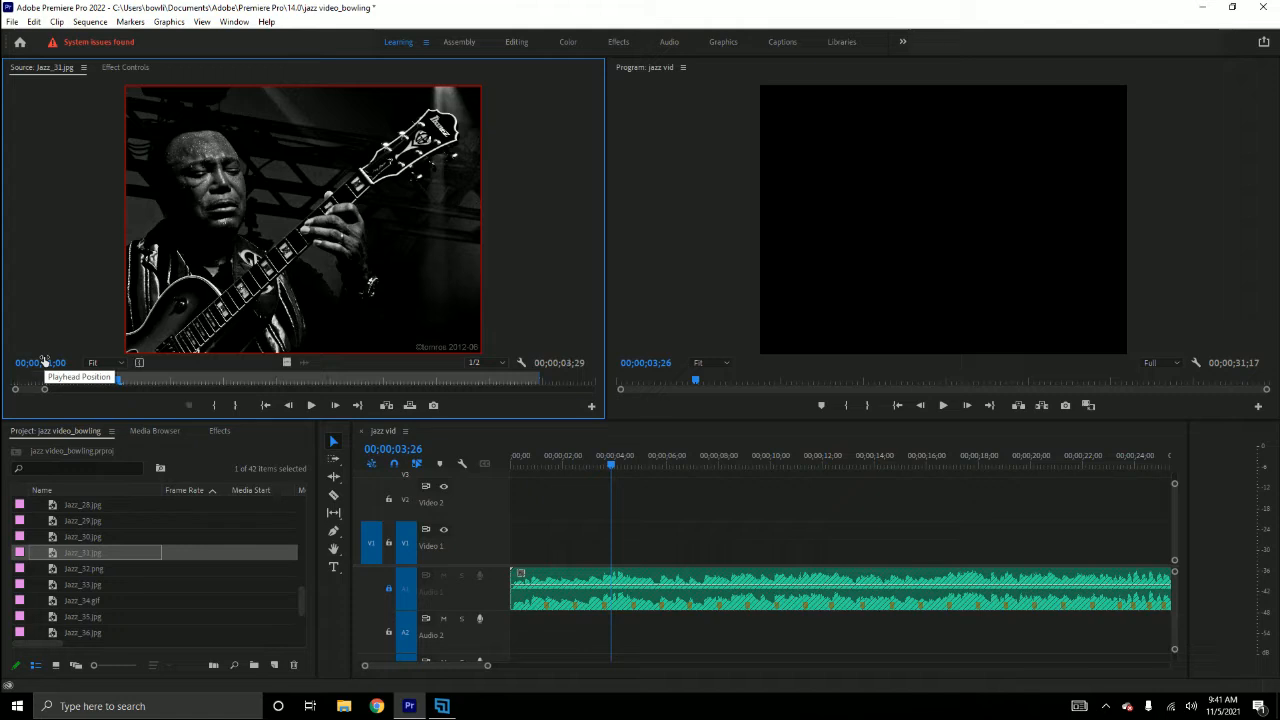
Open Jazz_32.png as the source clip and mark its In point at 00;00;01;00
{"action": "double_click", "coordinate": [55, 569]}
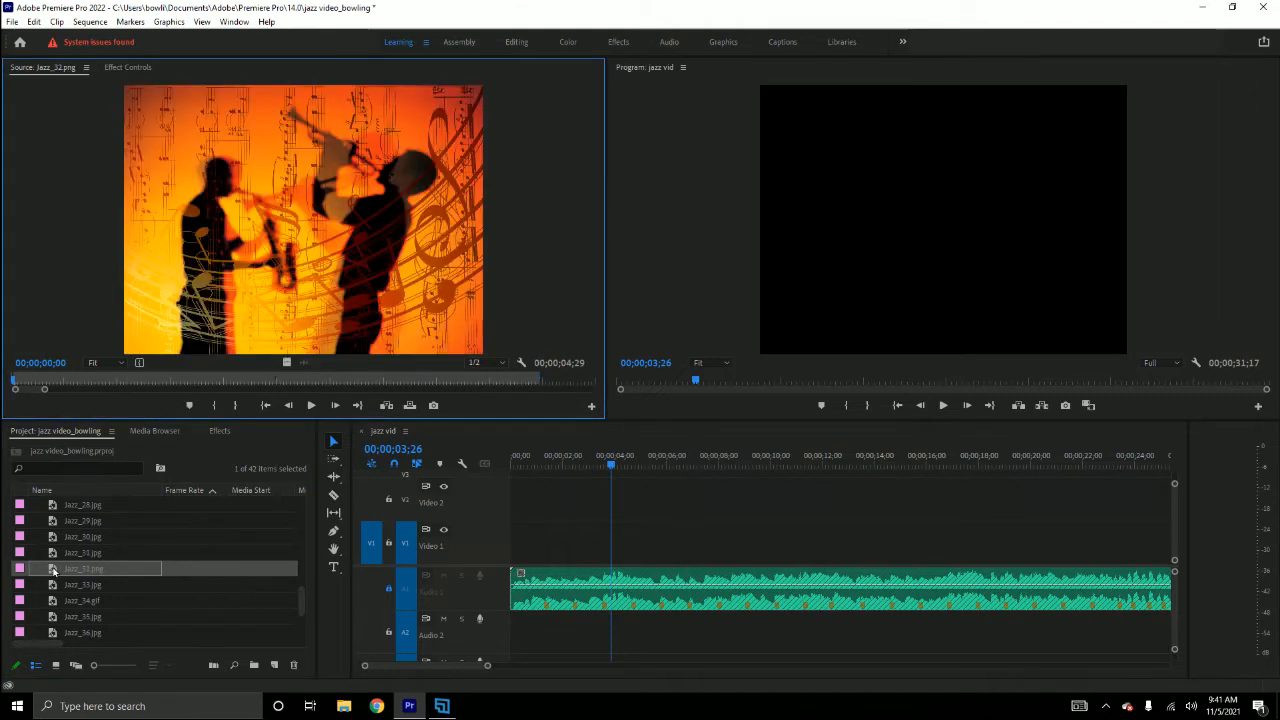
{"action": "left_click", "coordinate": [55, 364]}
{"action": "type", "text": "100"}
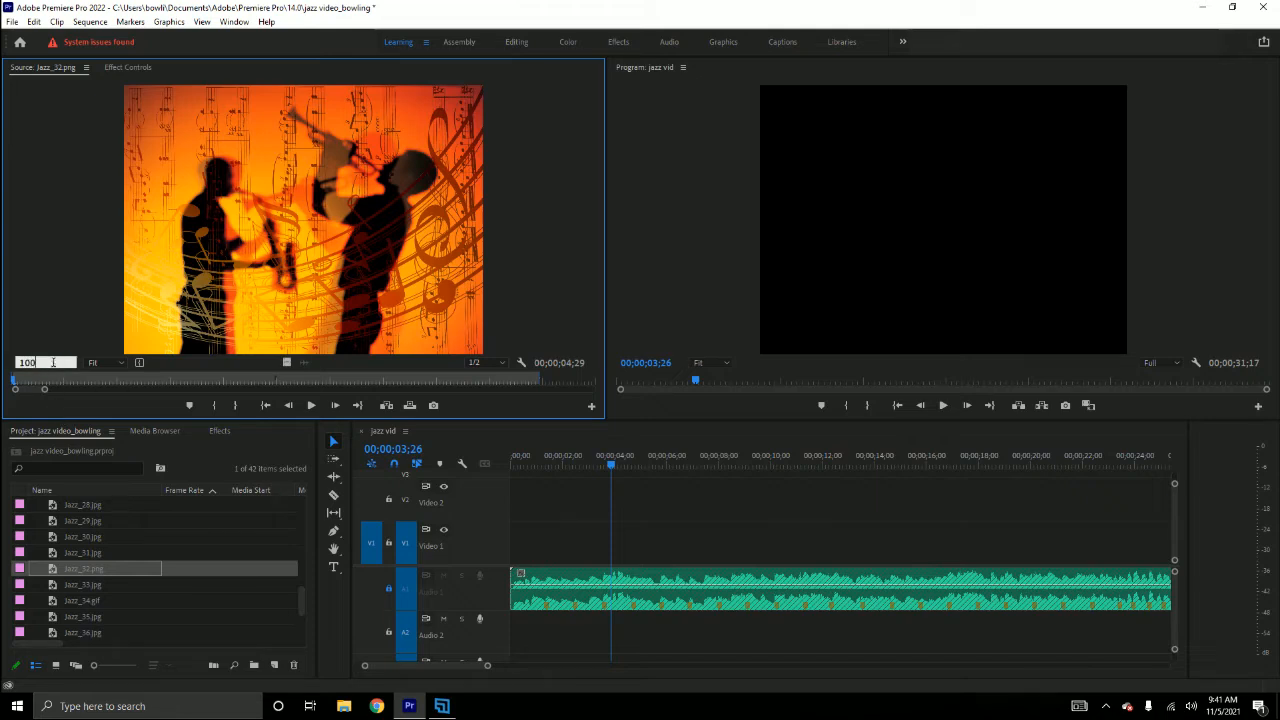
{"action": "key", "text": "Return"}
{"action": "key", "text": "i"}
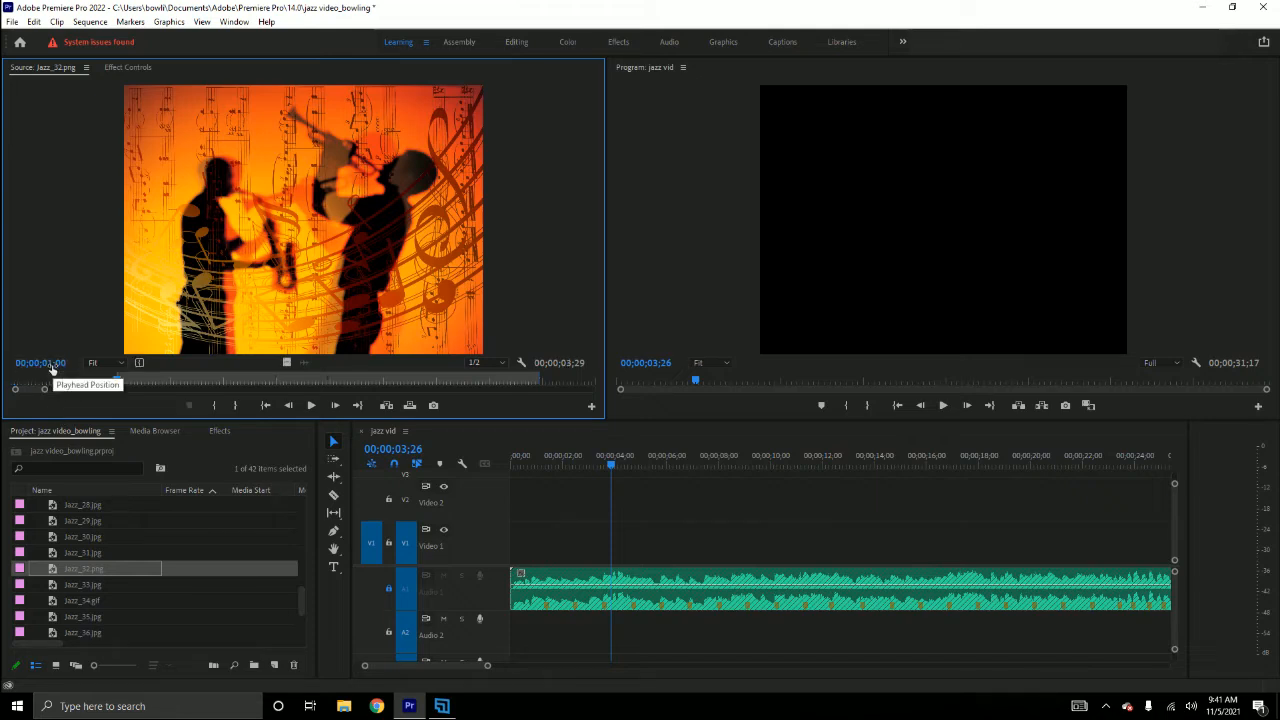
Open Jazz_33.jpg as the source clip and mark its In point at 00;00;01;00
{"action": "double_click", "coordinate": [53, 587]}
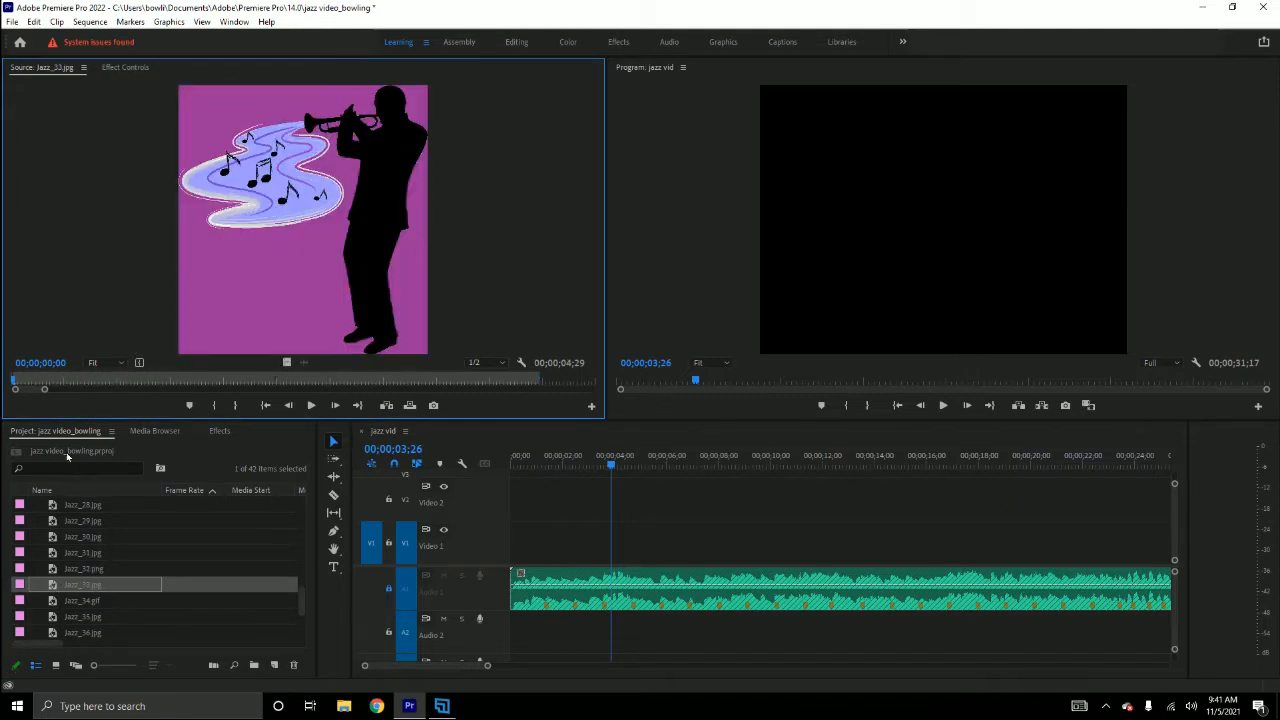
{"action": "left_click", "coordinate": [45, 363]}
{"action": "type", "text": "100"}
{"action": "key", "text": "Return"}
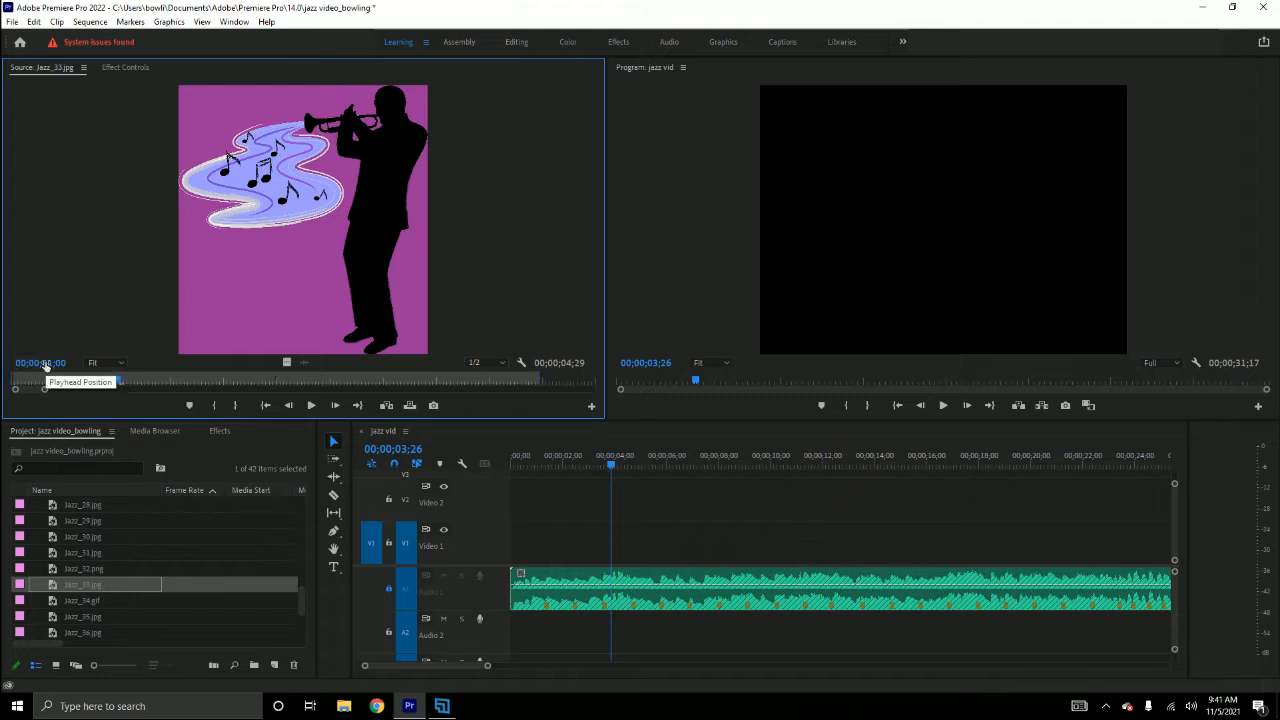
{"action": "key", "text": "i"}
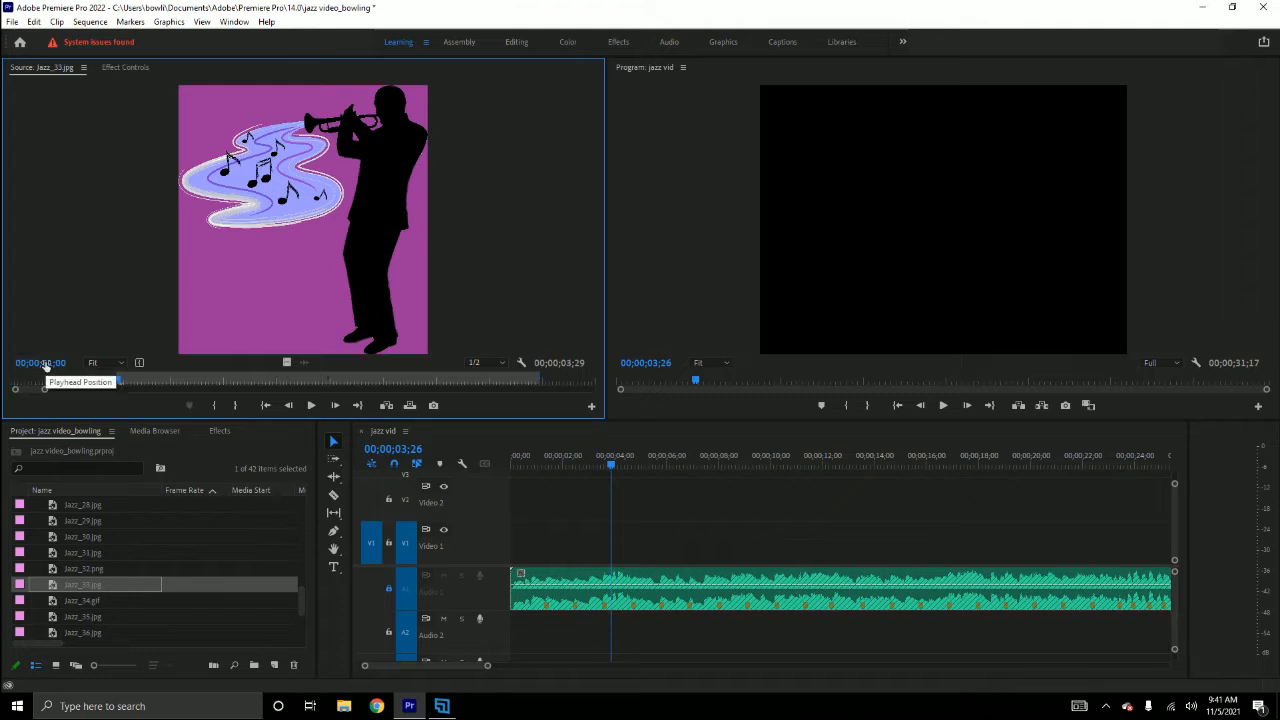
Open Jazz_34.gif as the source clip and mark its In point at 00;00;01;00
{"action": "left_click", "coordinate": [53, 601]}
{"action": "double_click", "coordinate": [53, 601]}
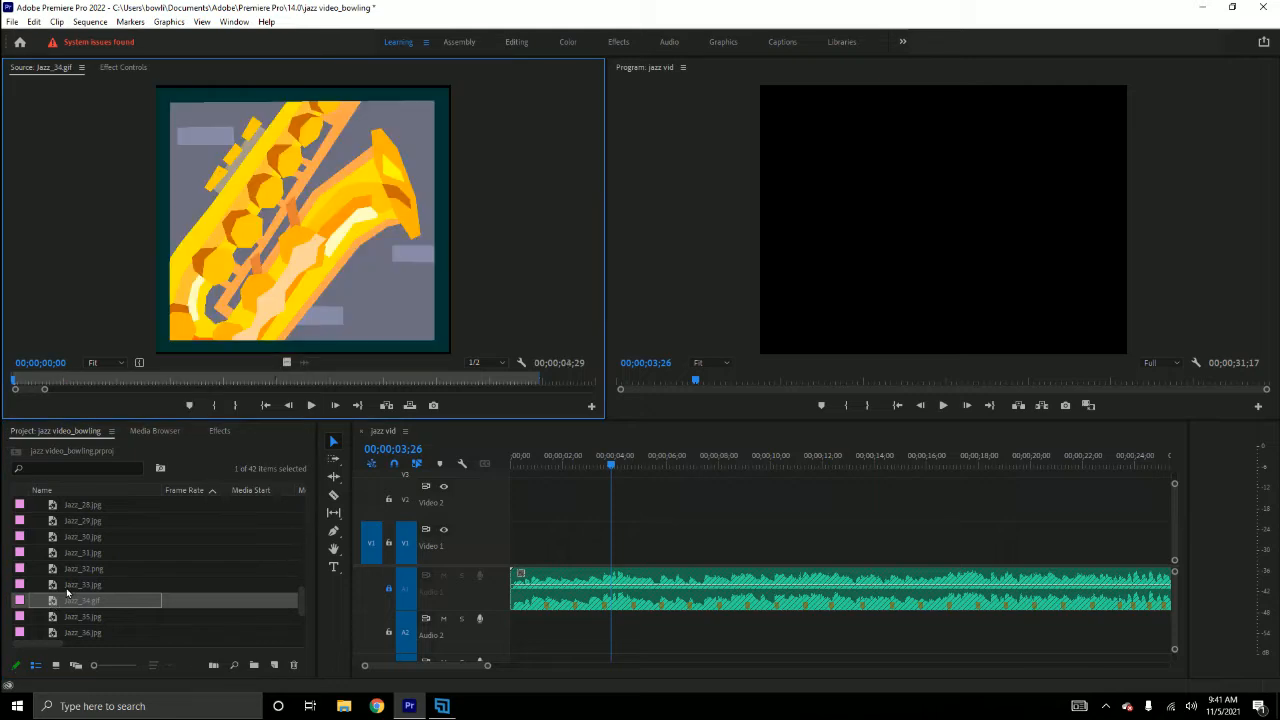
{"action": "scroll", "coordinate": [55, 570], "scroll_direction": "down", "scroll_amount": 4}
{"action": "left_click", "coordinate": [42, 363]}
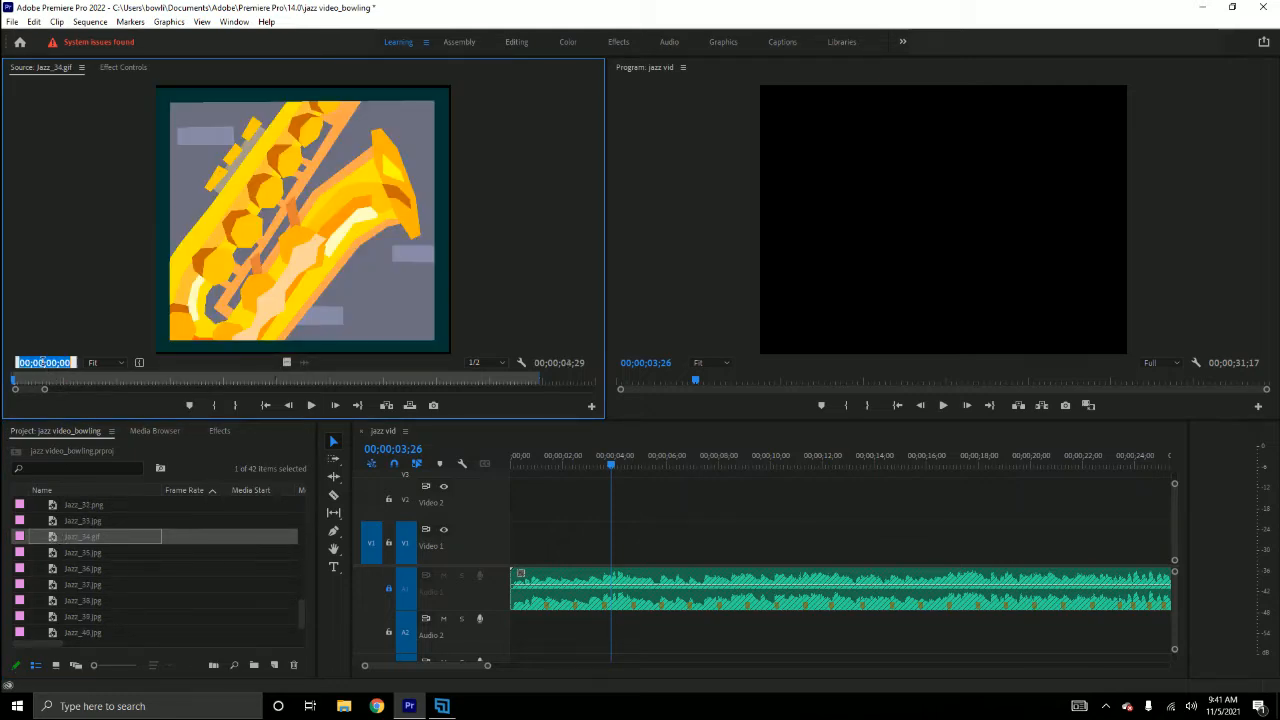
{"action": "type", "text": "100"}
{"action": "key", "text": "Return"}
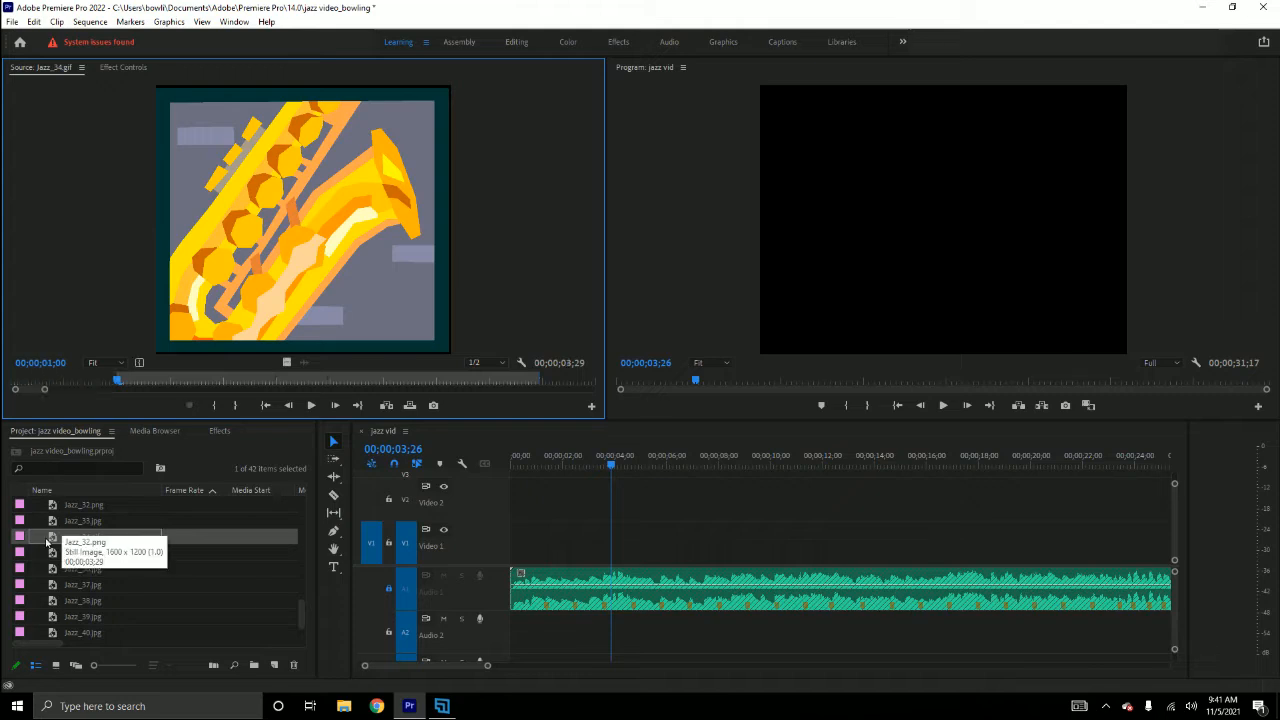
Open Jazz_35.jpg as the source clip and mark its In point at 00;00;01;00
{"action": "double_click", "coordinate": [55, 553]}
{"action": "left_click", "coordinate": [42, 363]}
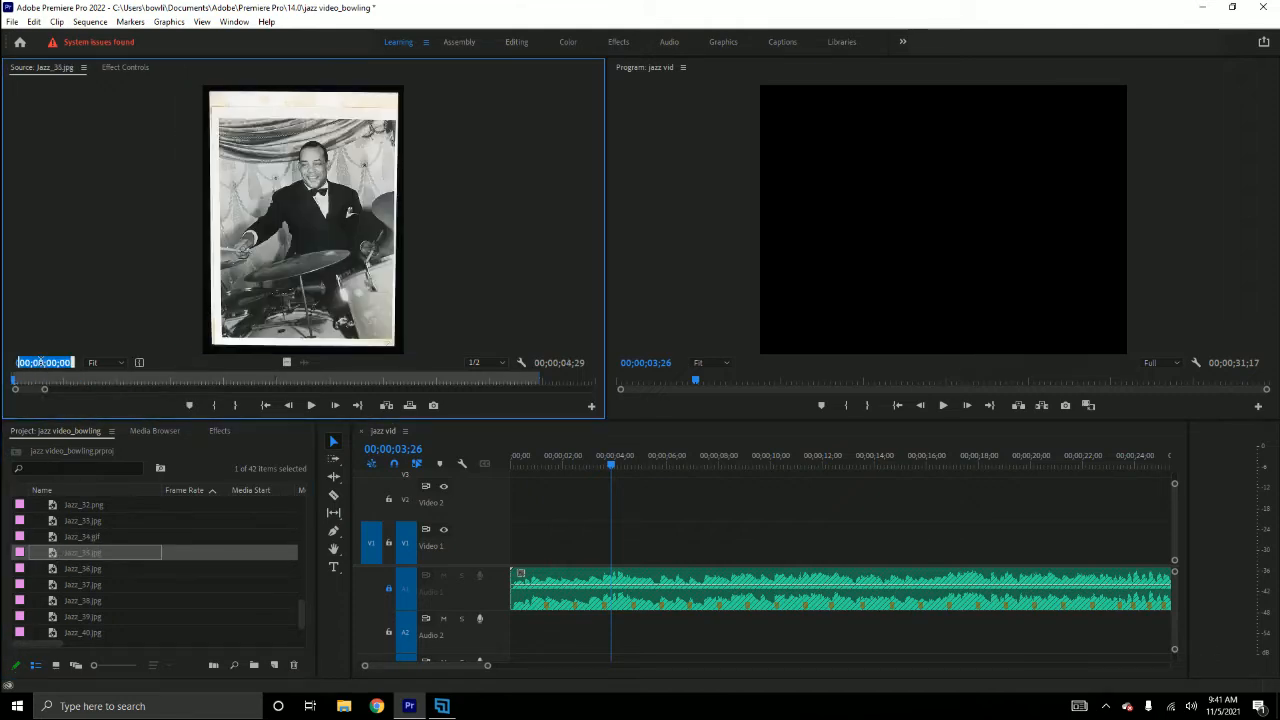
{"action": "type", "text": "100"}
{"action": "key", "text": "Return"}
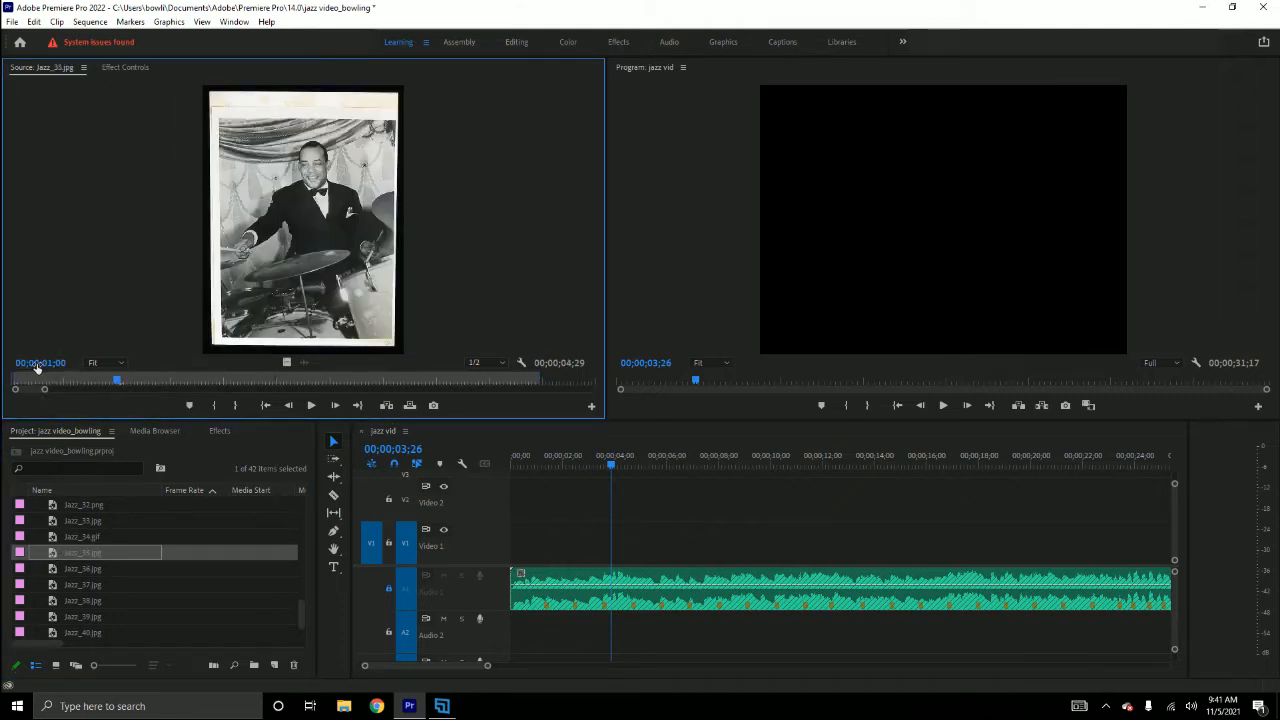
Open Jazz_36.jpg as the source clip and mark its In point at 00;00;01;00
{"action": "double_click", "coordinate": [52, 569]}
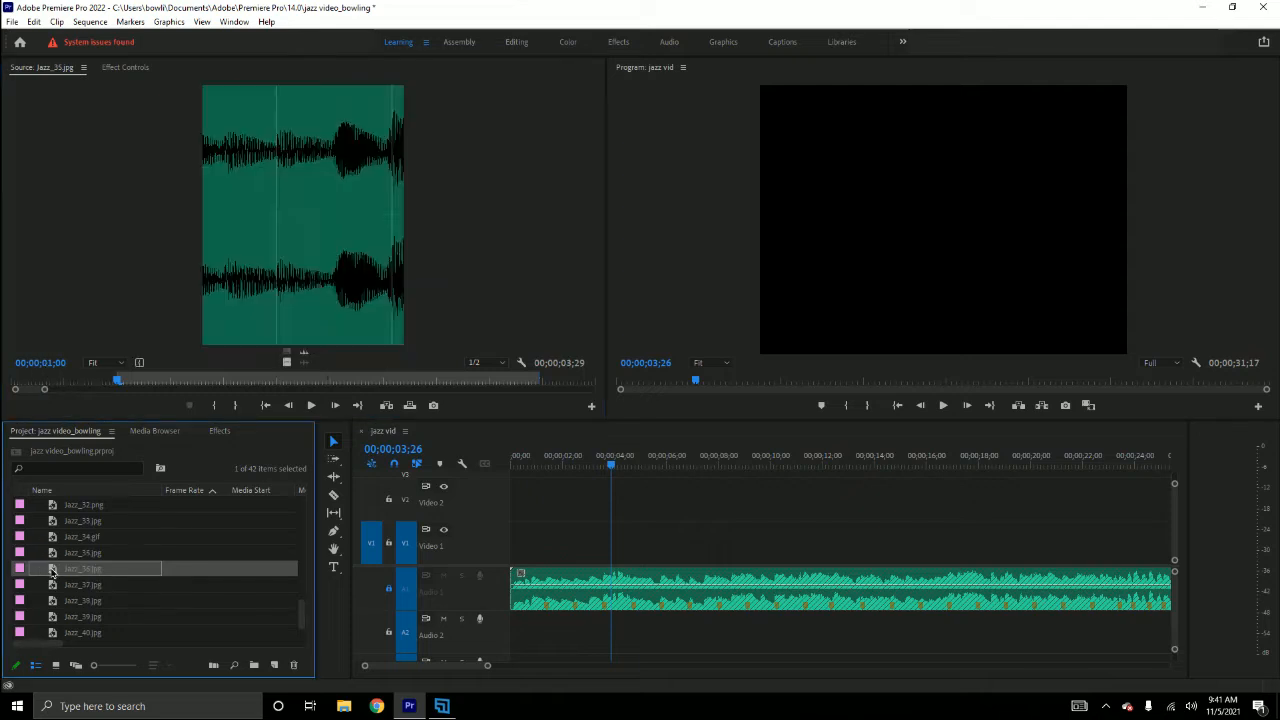
{"action": "left_click", "coordinate": [50, 362]}
{"action": "type", "text": "100"}
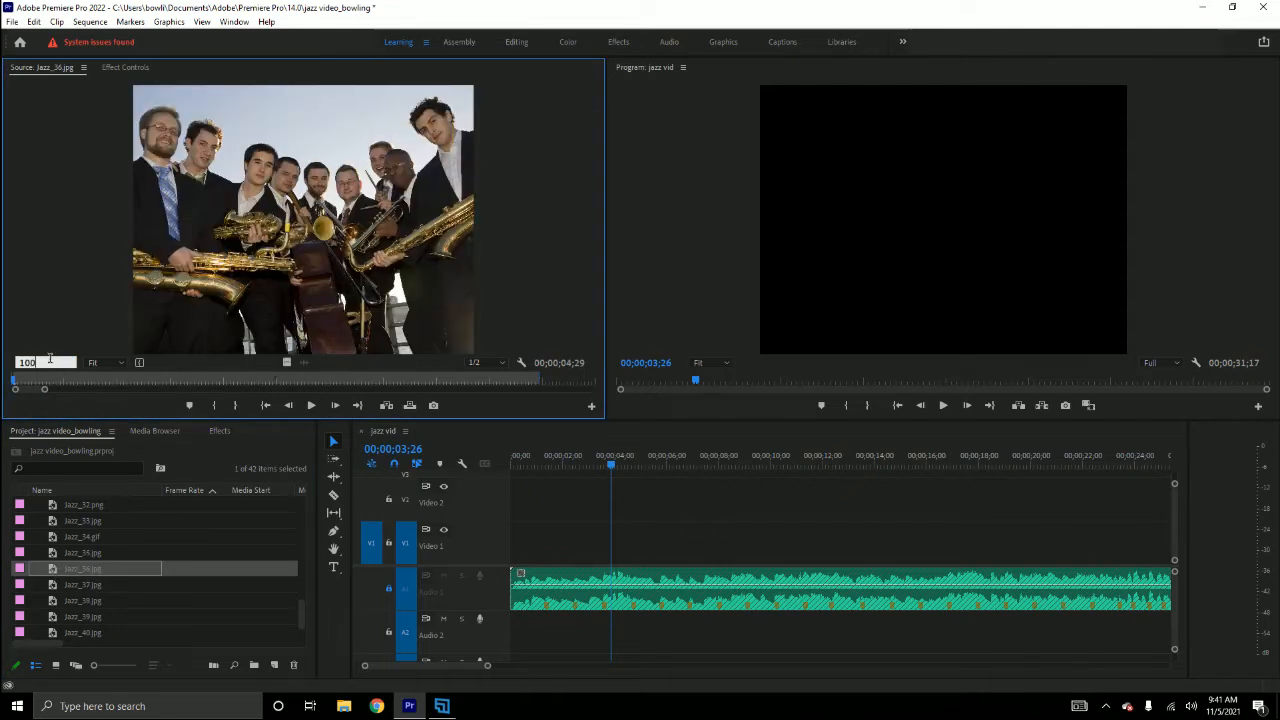
{"action": "key", "text": "Return"}
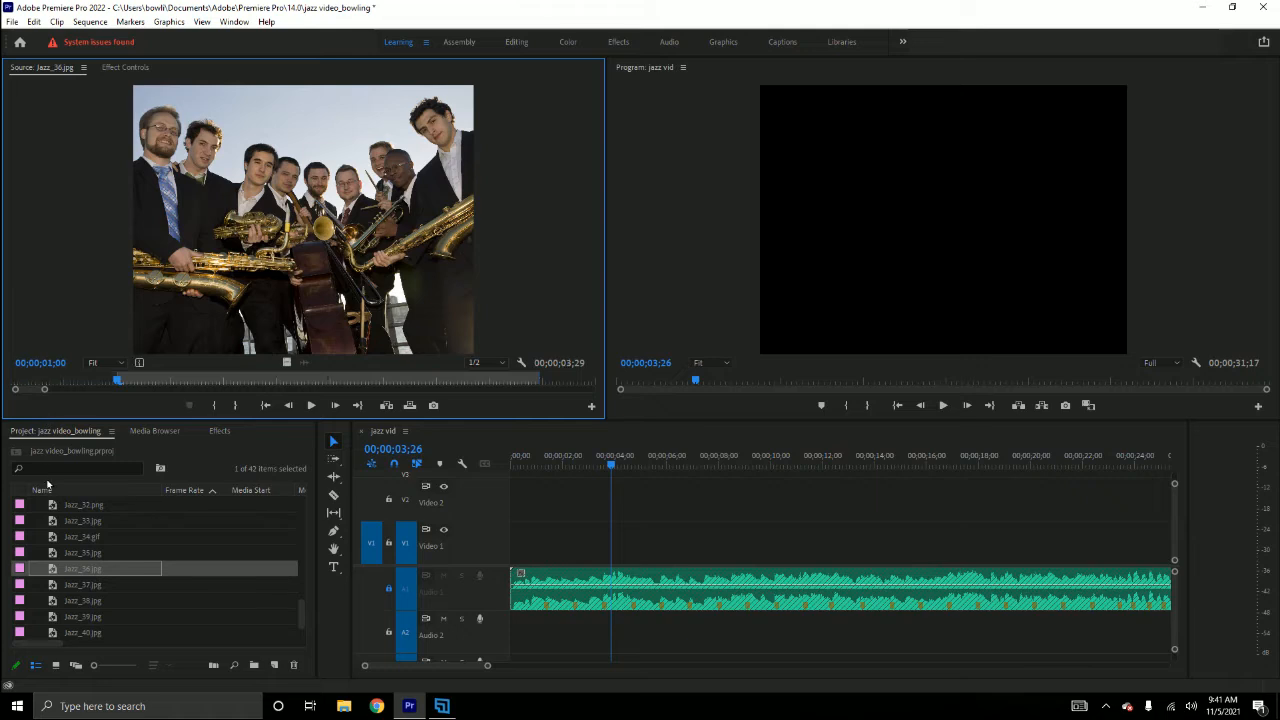
Open Jazz_37.jpg as the source clip and mark its In point at 00;00;01;00
{"action": "double_click", "coordinate": [55, 585]}
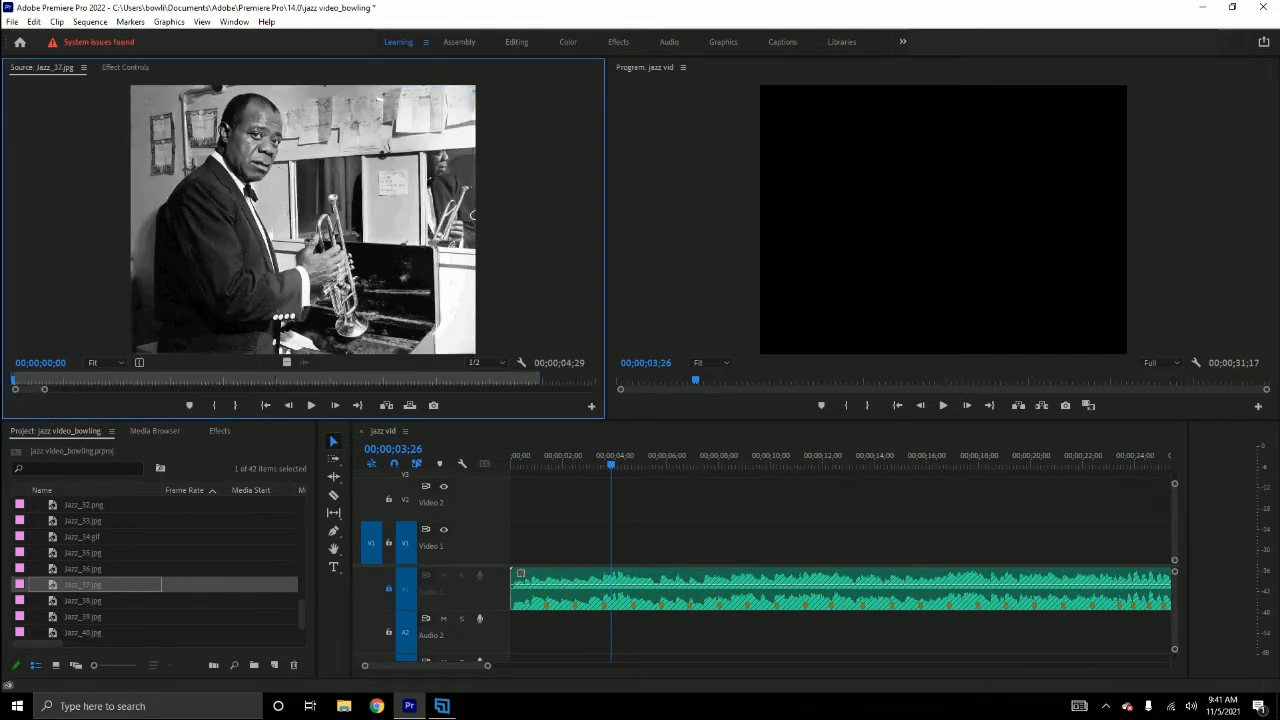
{"action": "left_click", "coordinate": [45, 362]}
{"action": "type", "text": "100"}
{"action": "key", "text": "Return"}
{"action": "key", "text": "i"}
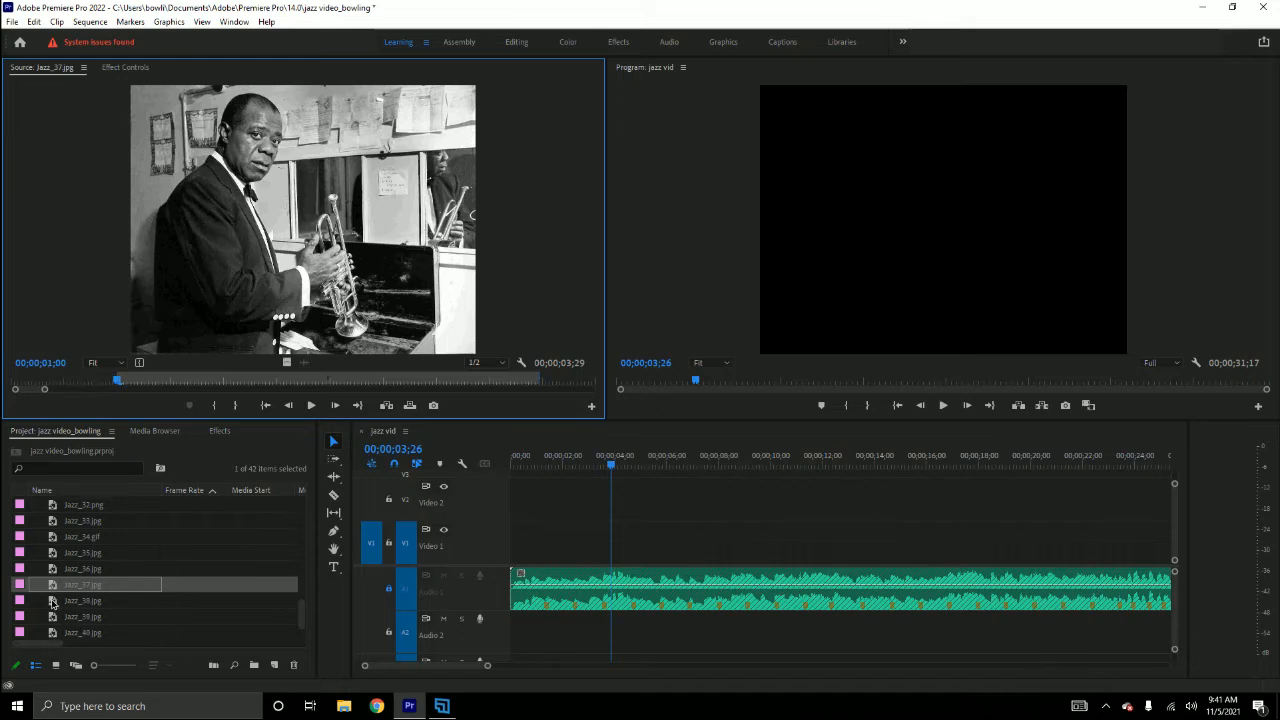
Open Jazz_38.jpg as the source clip and mark its In point at 00;00;01;00
{"action": "double_click", "coordinate": [53, 601]}
{"action": "left_click", "coordinate": [45, 362]}
{"action": "type", "text": "100"}
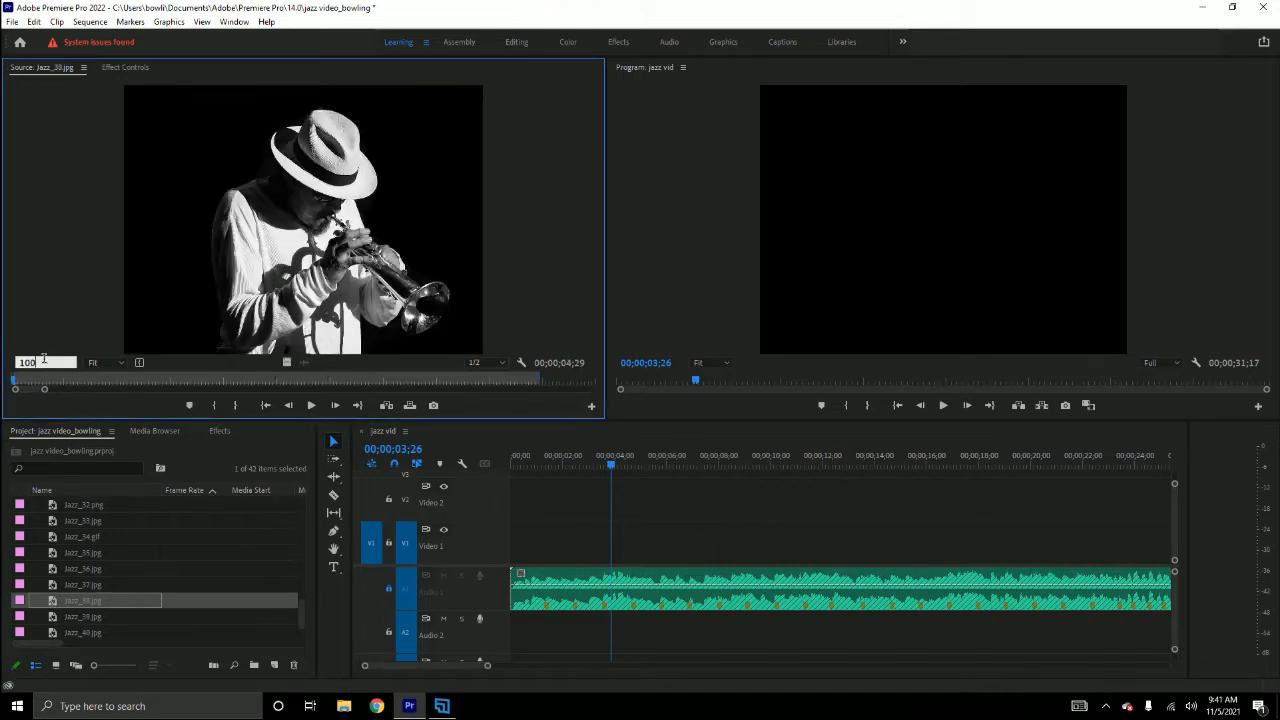
{"action": "key", "text": "Return"}
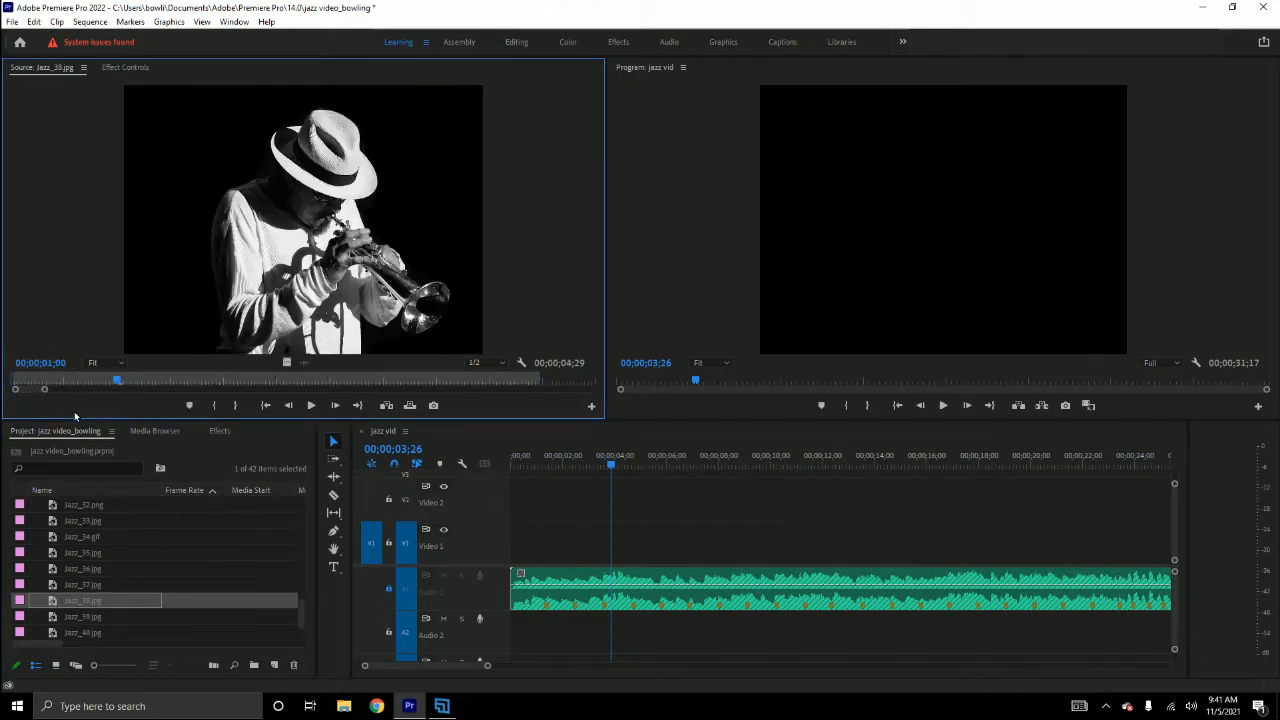
{"action": "key", "text": "i"}
Open Jazz_39.jpg as the source clip and mark its In point at 00;00;01;00
{"action": "scroll", "coordinate": [72, 540], "scroll_direction": "down", "scroll_amount": 1}
{"action": "left_click", "coordinate": [55, 588]}
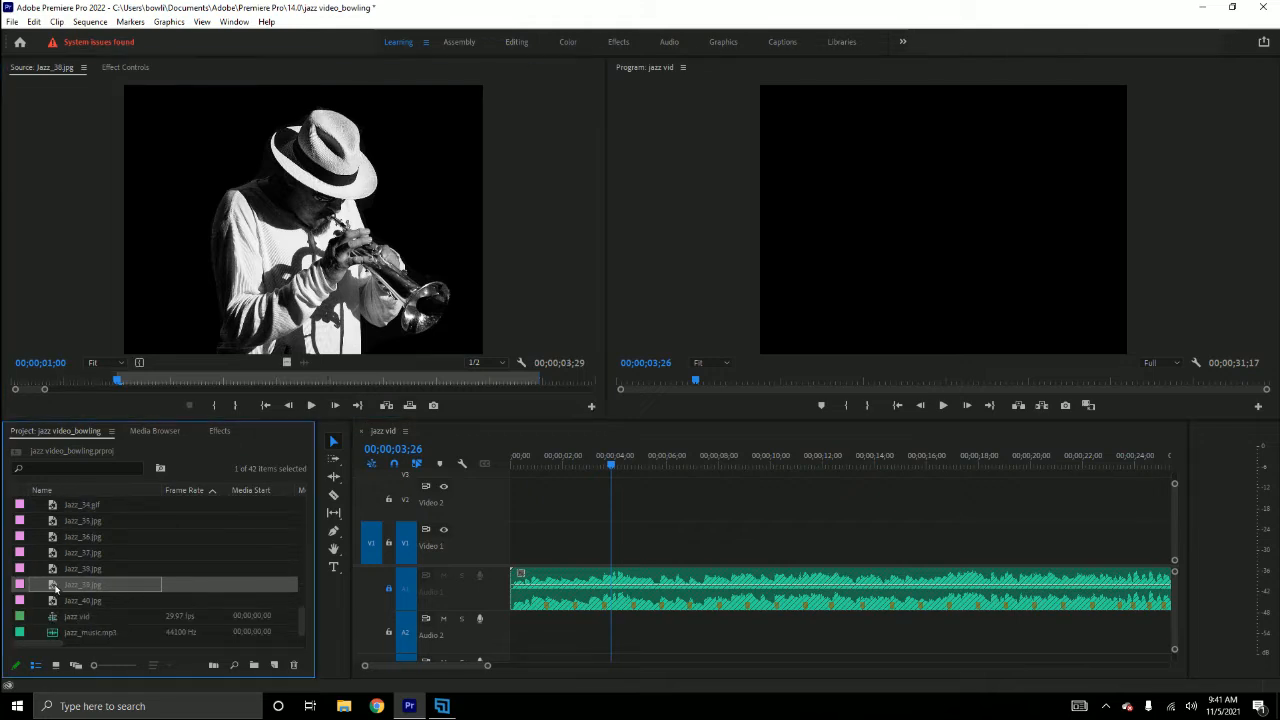
{"action": "double_click", "coordinate": [55, 588]}
{"action": "left_click", "coordinate": [47, 362]}
{"action": "type", "text": "1"}
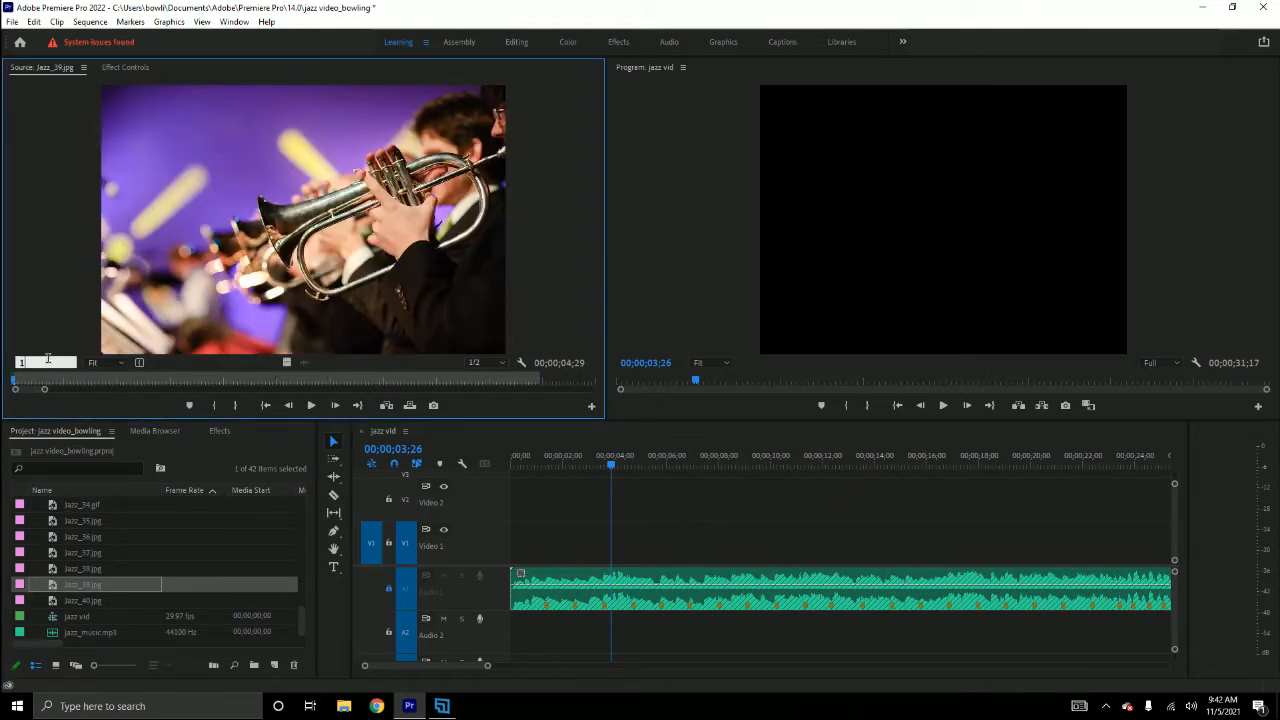
{"action": "type", "text": ";00"}
{"action": "key", "text": "Return"}
{"action": "key", "text": "i"}
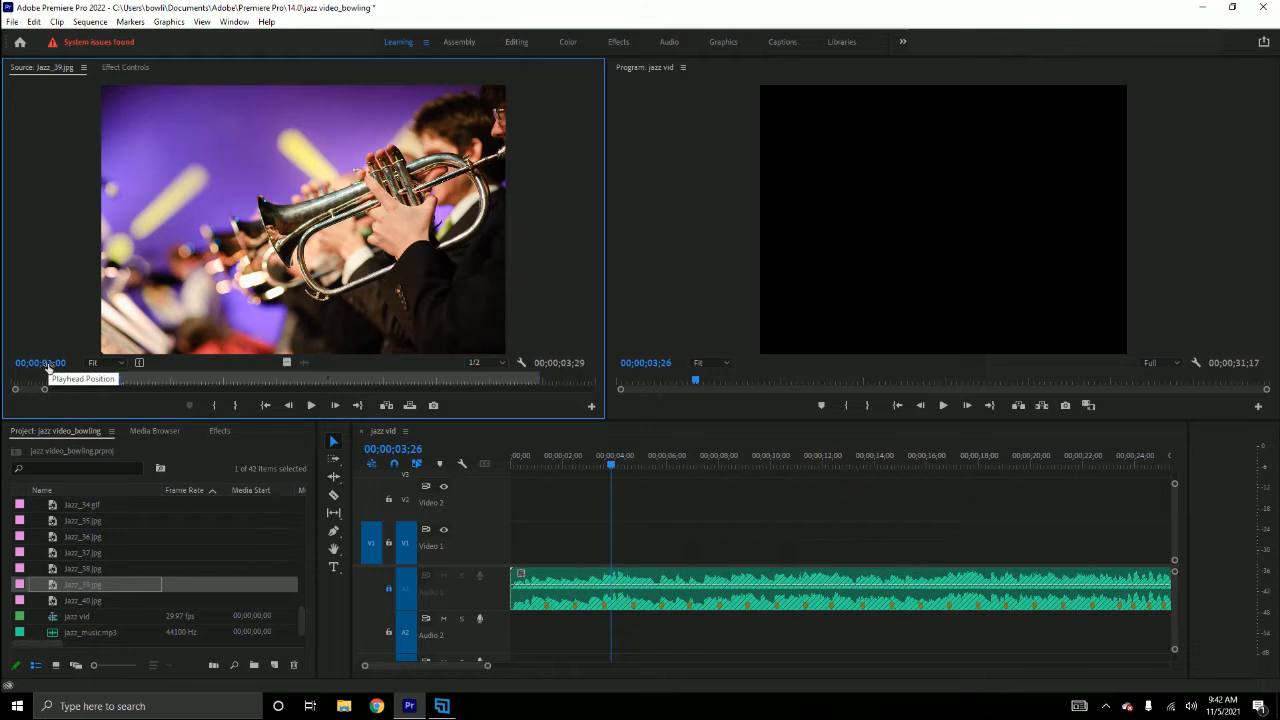
Open Jazz_40.jpg as the source clip and mark its In point at 00;00;01;00
{"action": "double_click", "coordinate": [55, 601]}
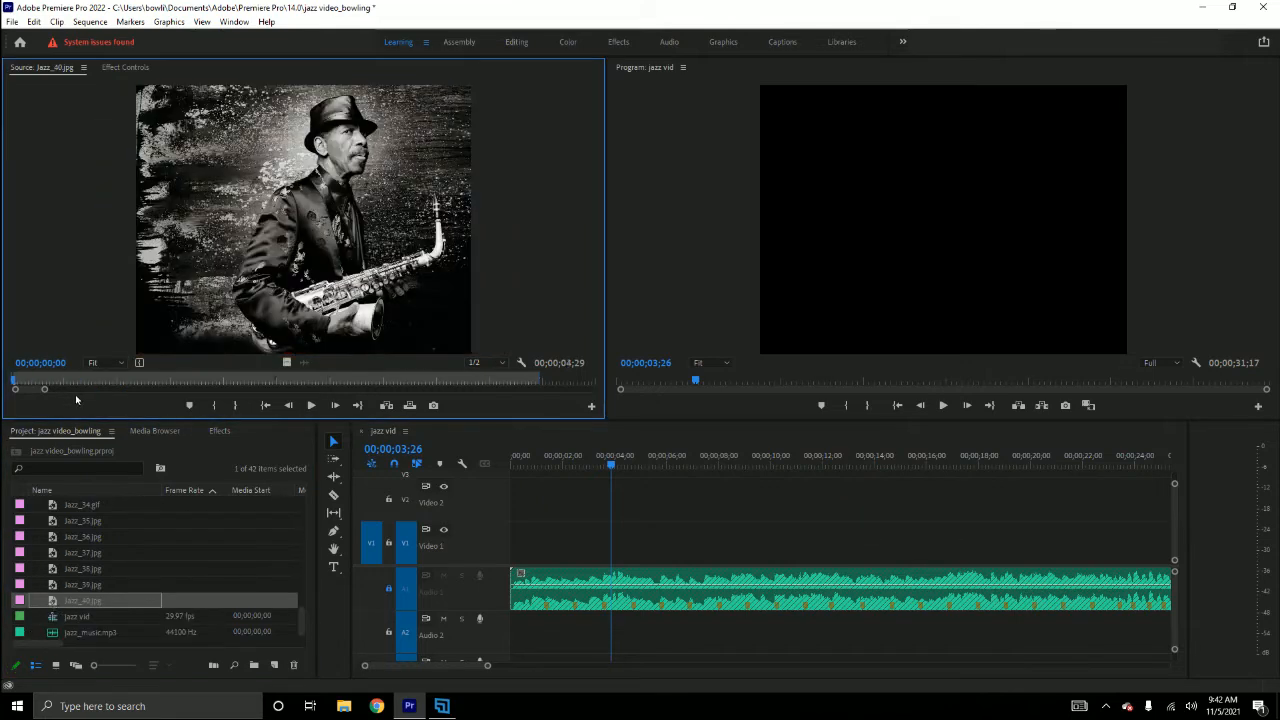
{"action": "left_click", "coordinate": [42, 362]}
{"action": "type", "text": "100"}
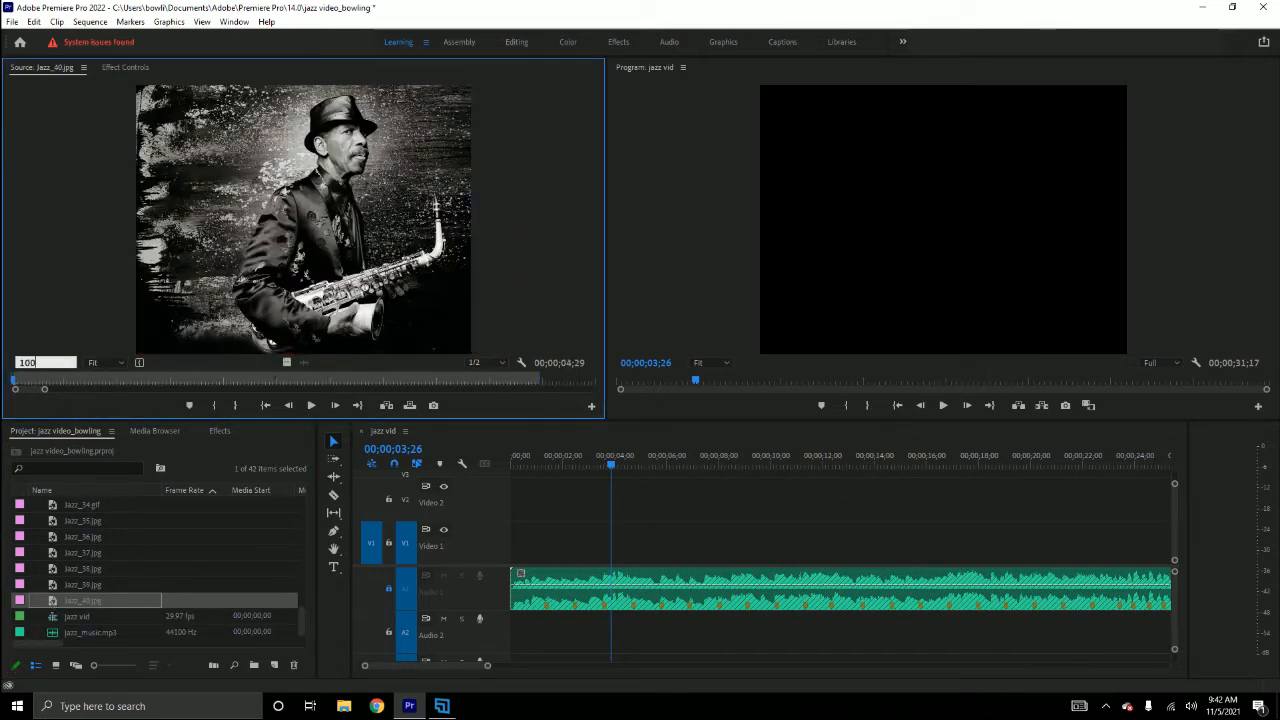
{"action": "key", "text": "Return"}
{"action": "key", "text": "i"}
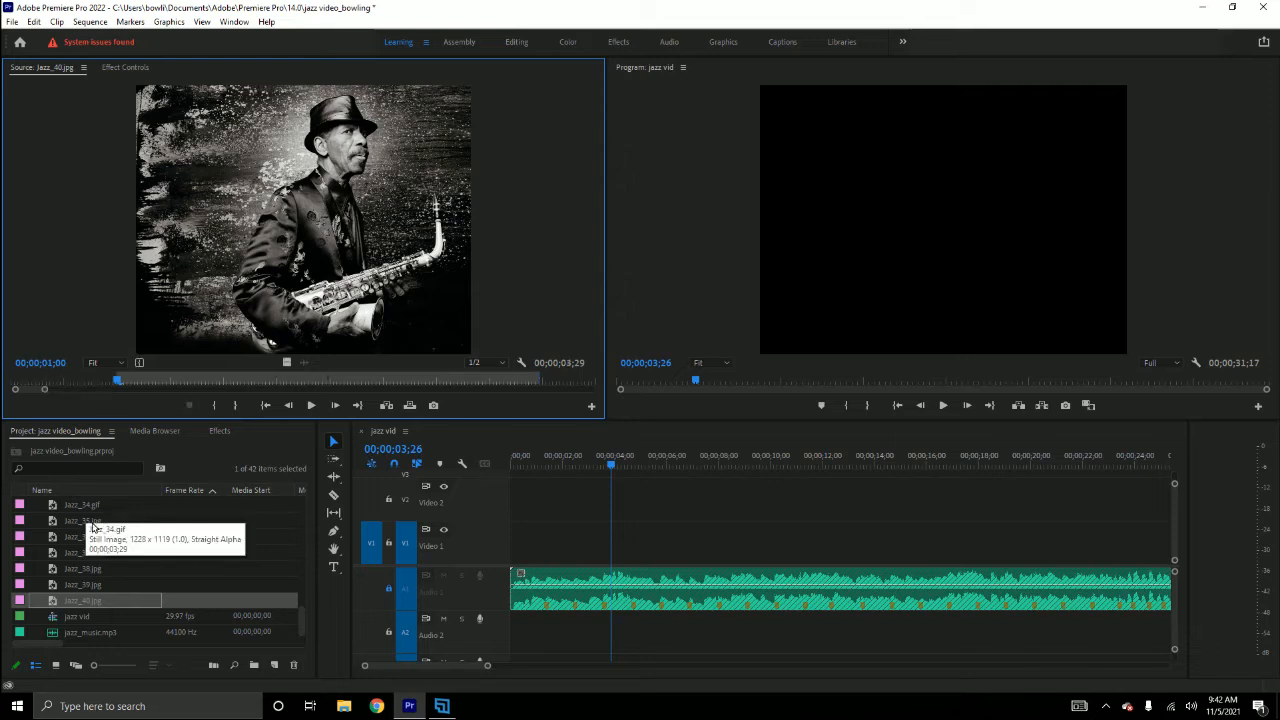
{"action": "left_click", "coordinate": [107, 600]}
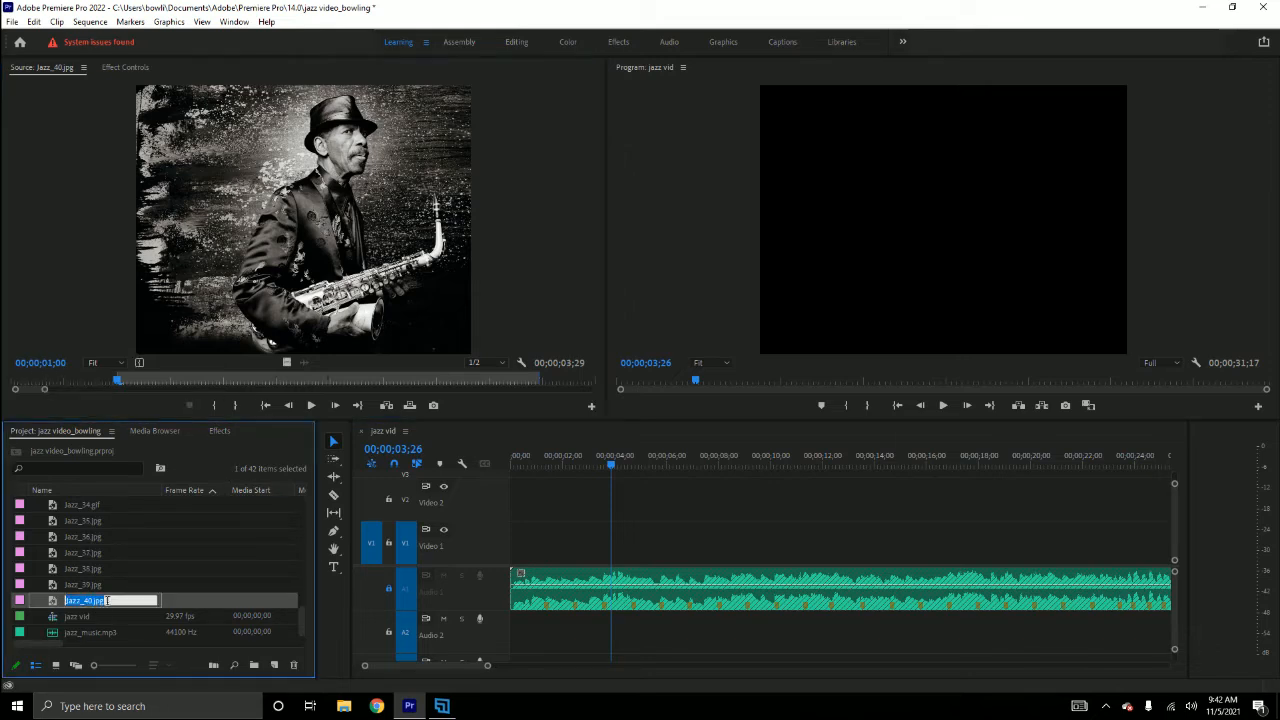
{"action": "left_click", "coordinate": [167, 604]}
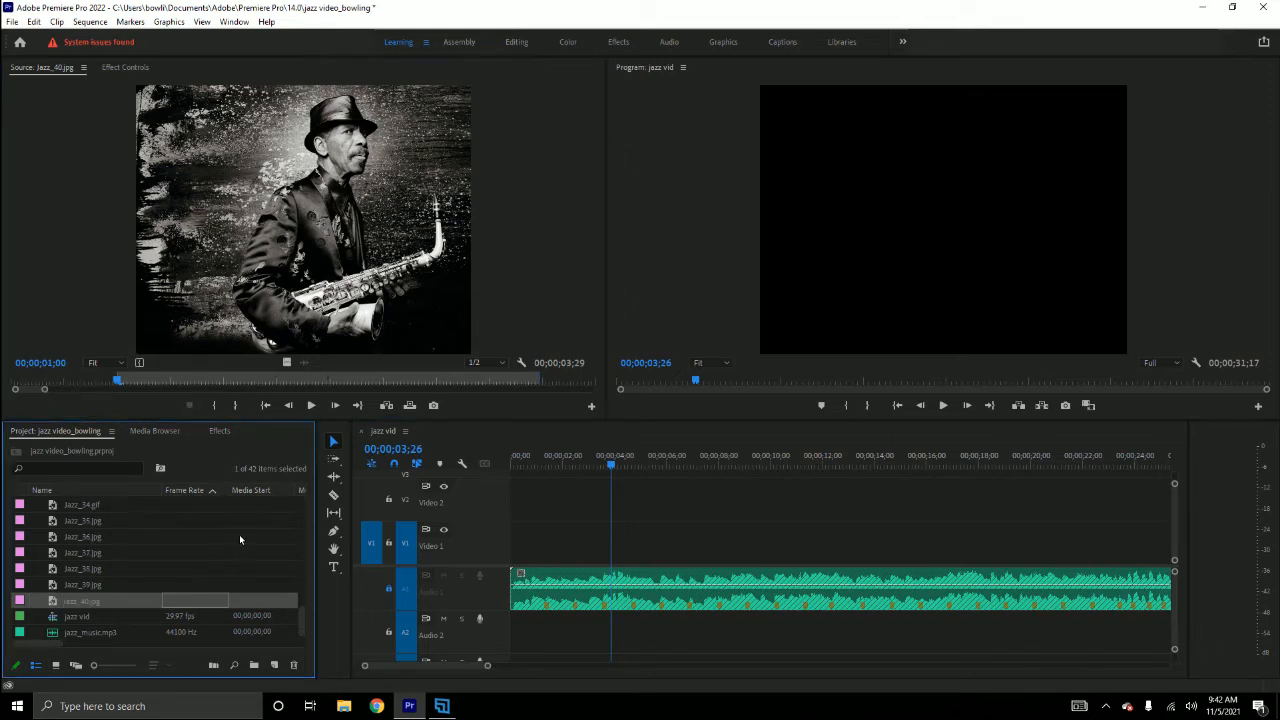
Return the playhead to the start of the jazz vid sequence and overwrite Jazz_01.jpg onto Video 1 there
{"action": "left_click", "coordinate": [640, 436]}
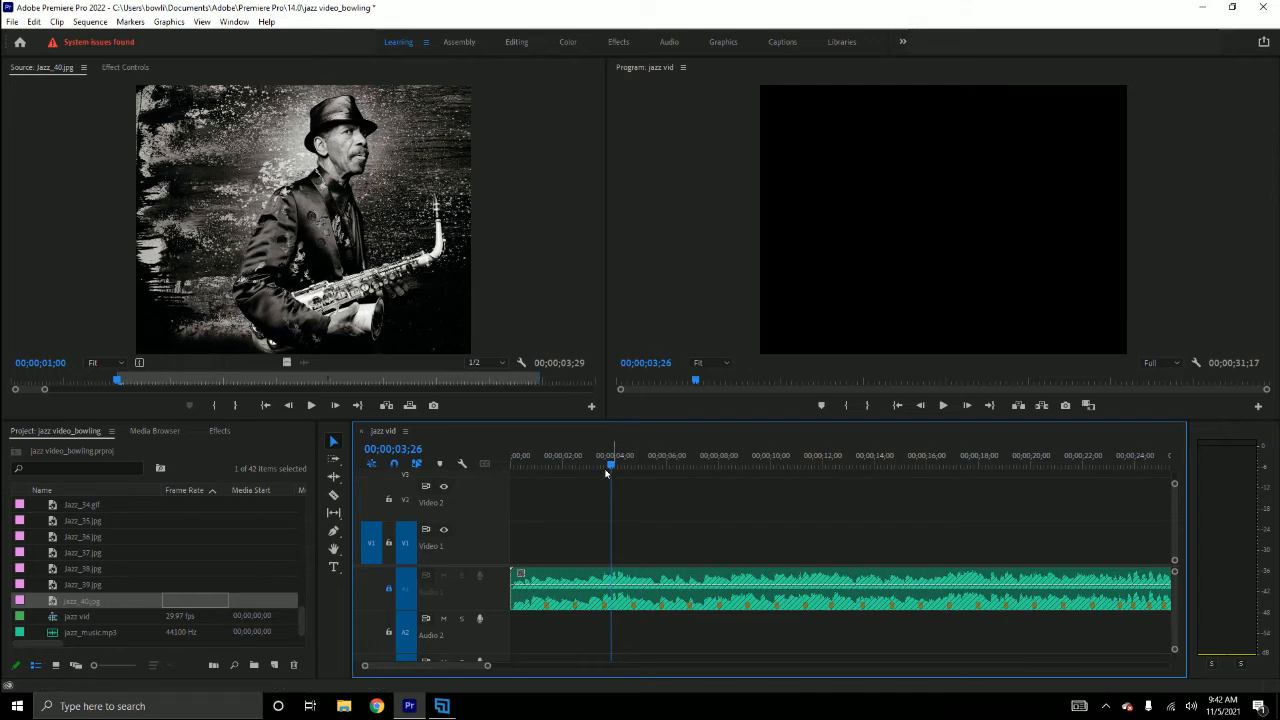
{"action": "key", "text": "Home"}
{"action": "scroll", "coordinate": [137, 575], "scroll_direction": "up", "scroll_amount": 3}
{"action": "scroll", "coordinate": [139, 575], "scroll_direction": "up", "scroll_amount": 9}
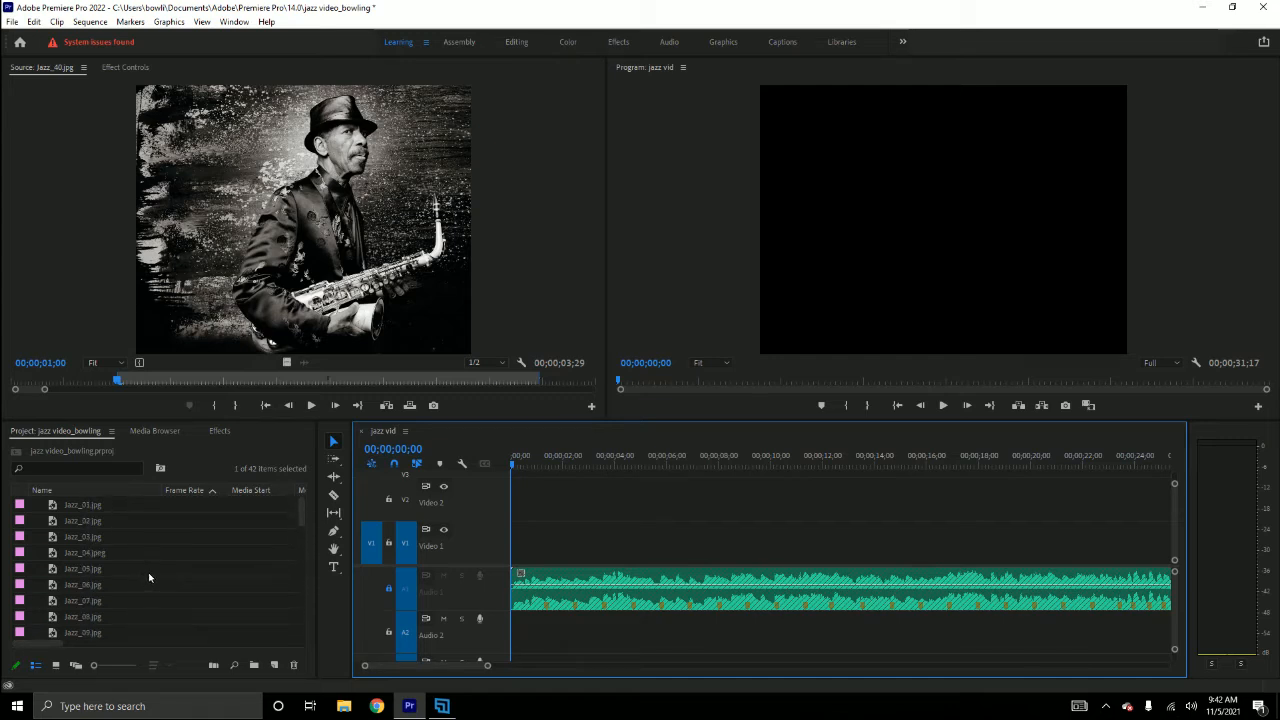
{"action": "double_click", "coordinate": [55, 506]}
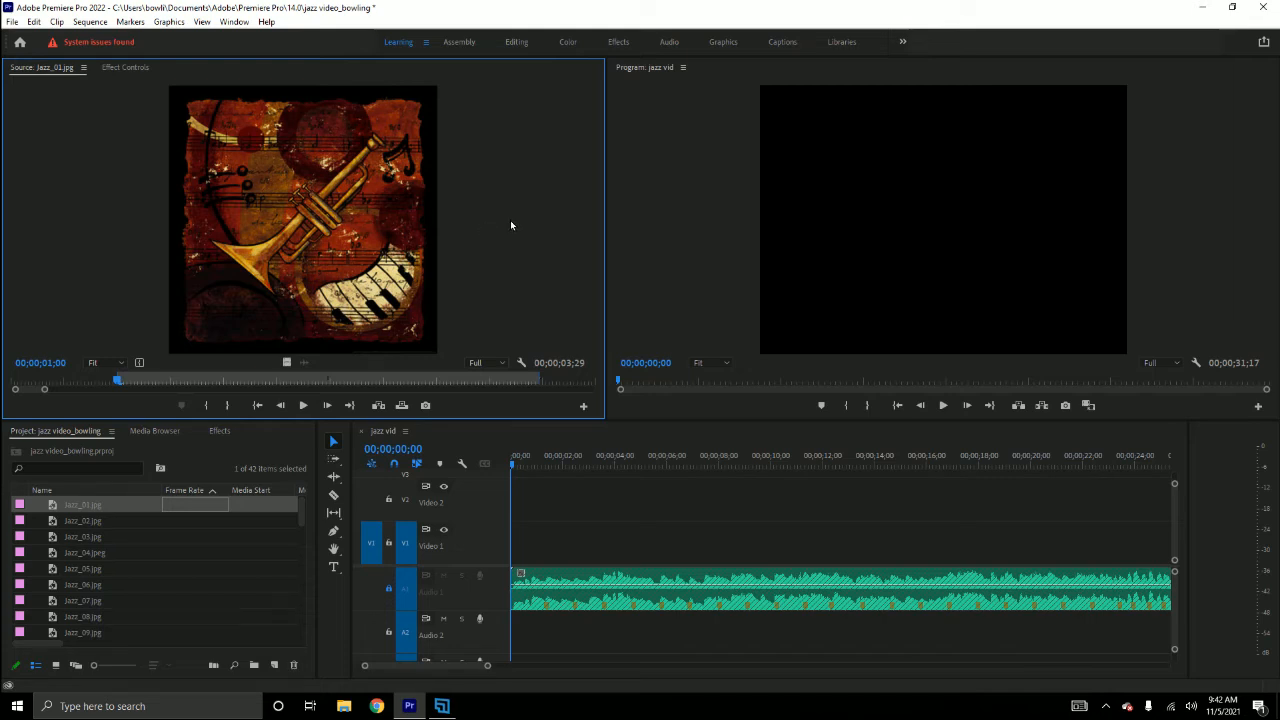
{"action": "key", "text": "period"}
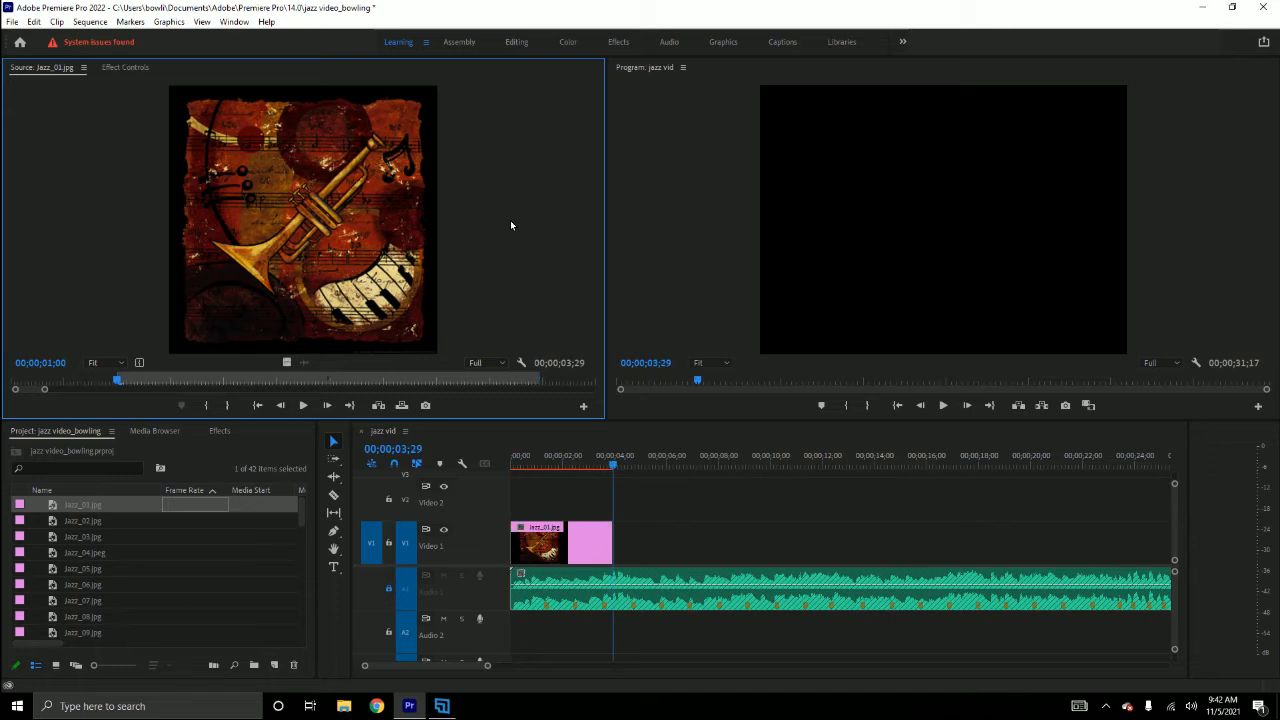
Move the playhead back to the music marker at 00;00;01;11 and overwrite Jazz_02.jpg onto Video 1 from there
{"action": "left_click", "coordinate": [648, 437]}
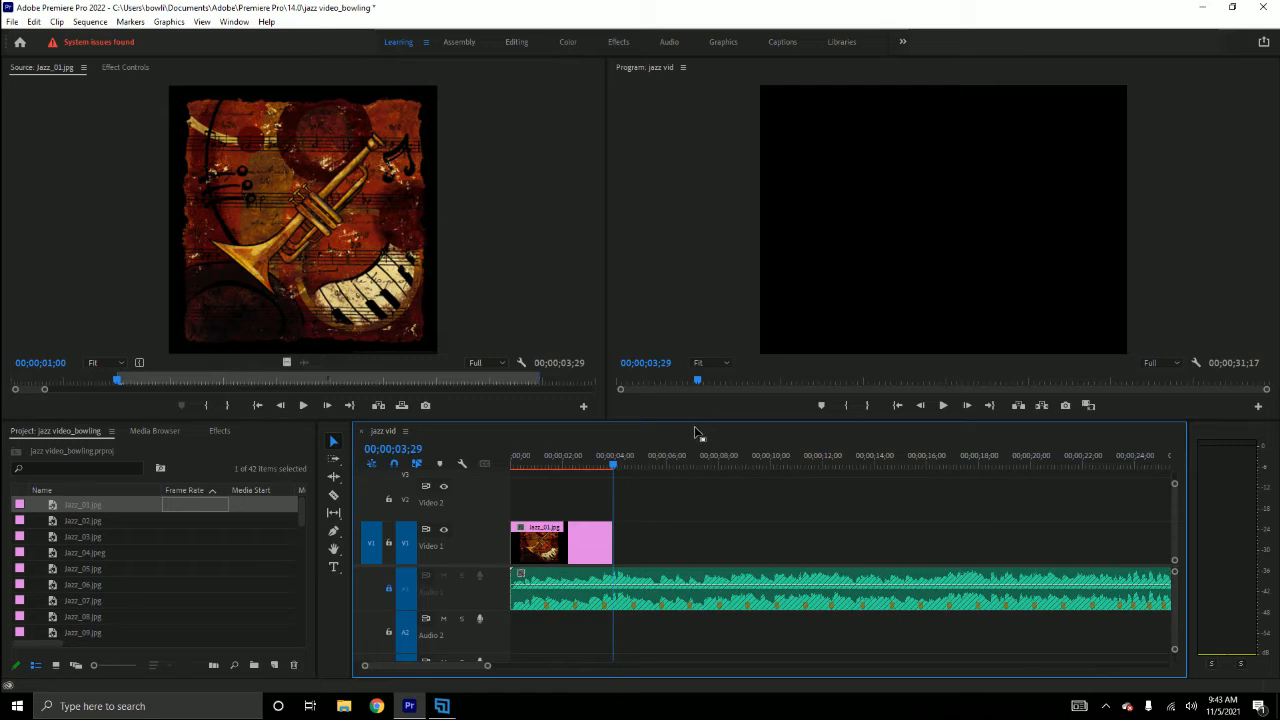
{"action": "key", "text": "space"}
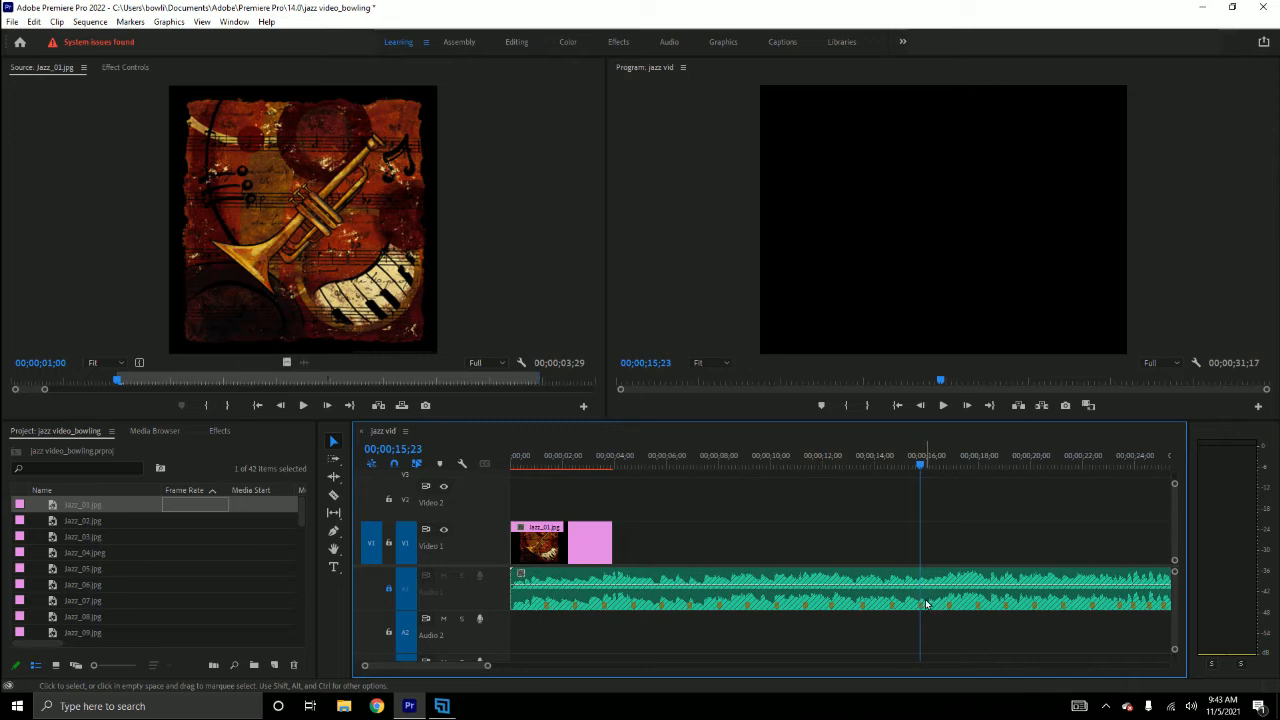
{"action": "key", "text": "j"}
{"action": "key", "text": "j"}
{"action": "key", "text": "j"}
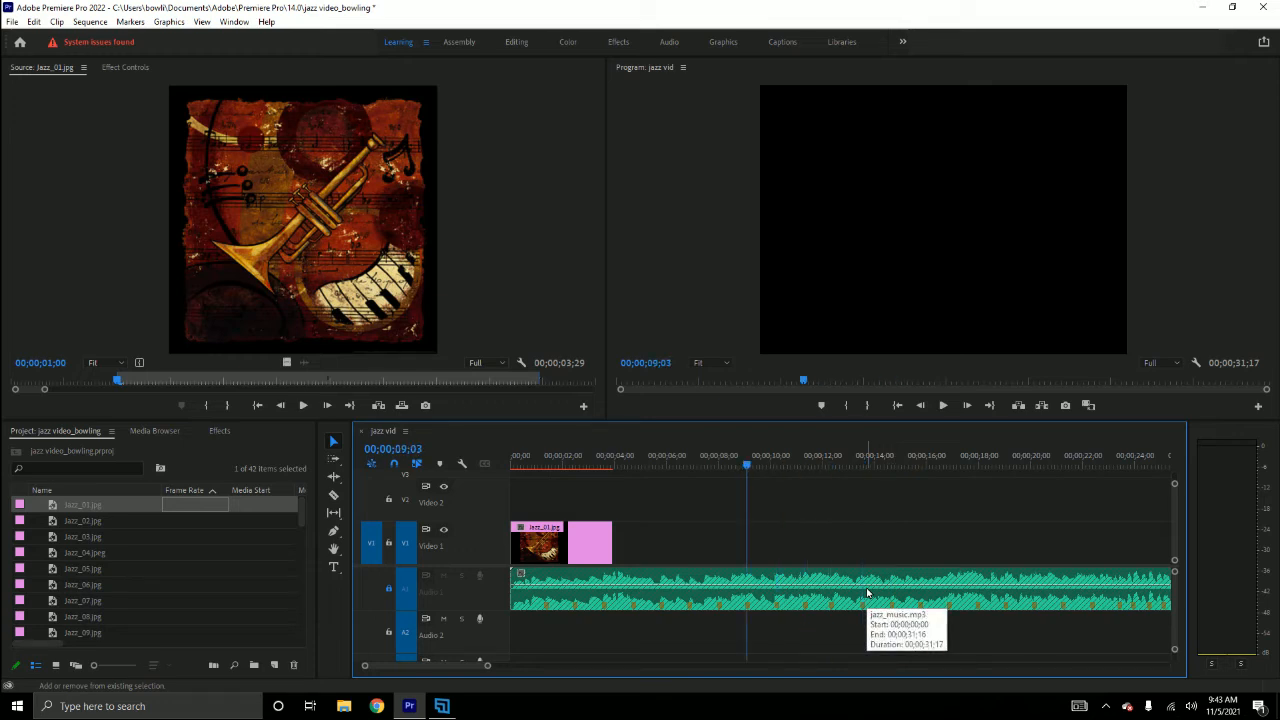
{"action": "key", "text": "k"}
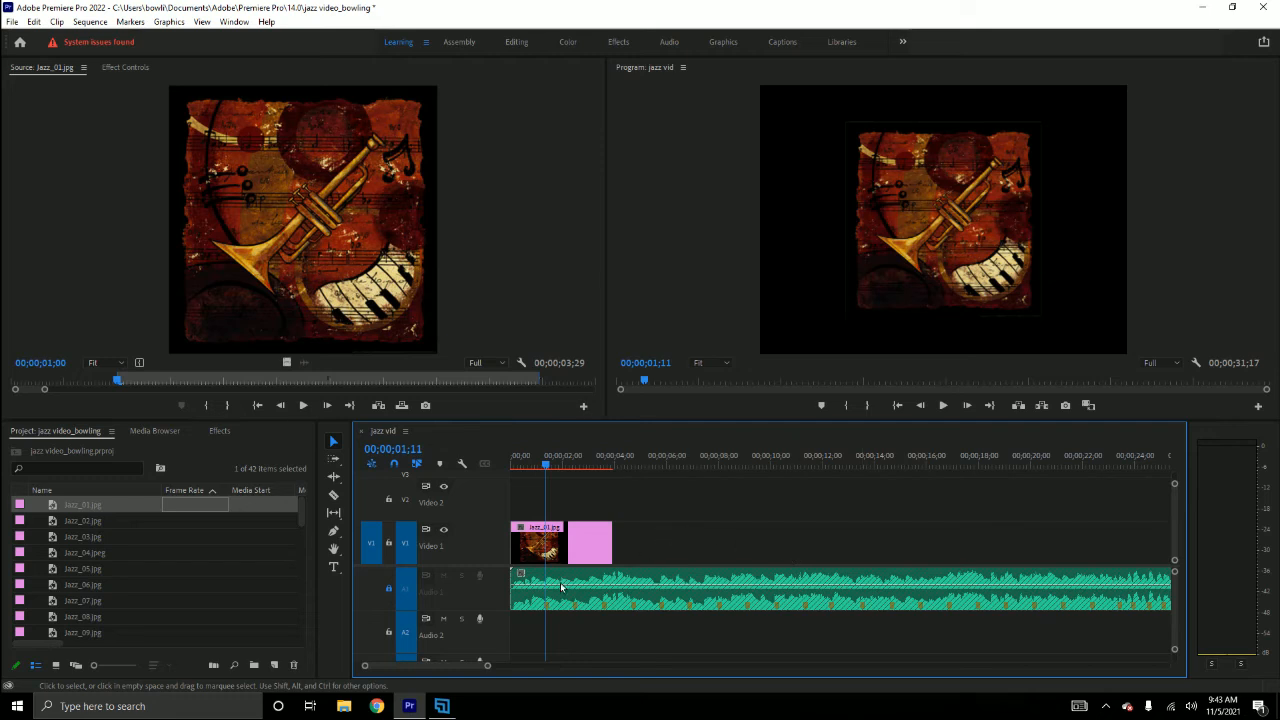
{"action": "double_click", "coordinate": [54, 522]}
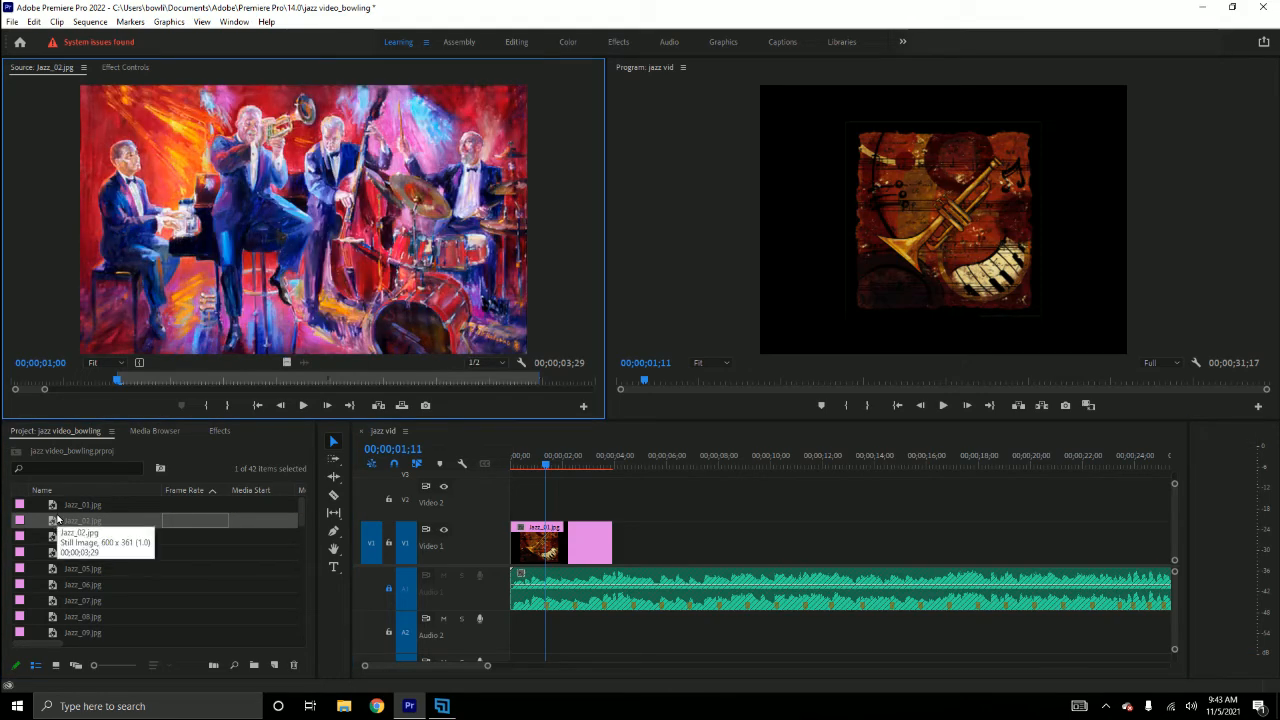
{"action": "key", "text": "comma"}
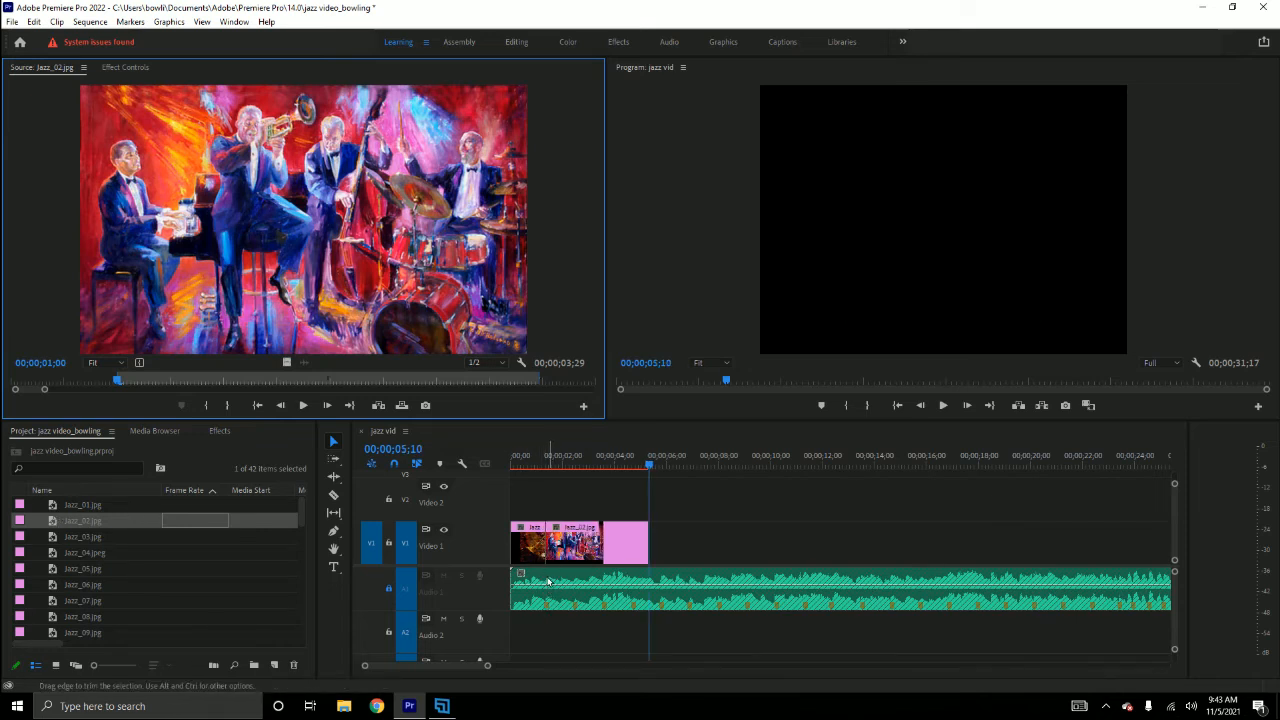
Move the playhead back to the music marker at 00;00;02;14 and overwrite Jazz_03.jpg onto Video 1 from there
{"action": "left_click", "coordinate": [695, 442]}
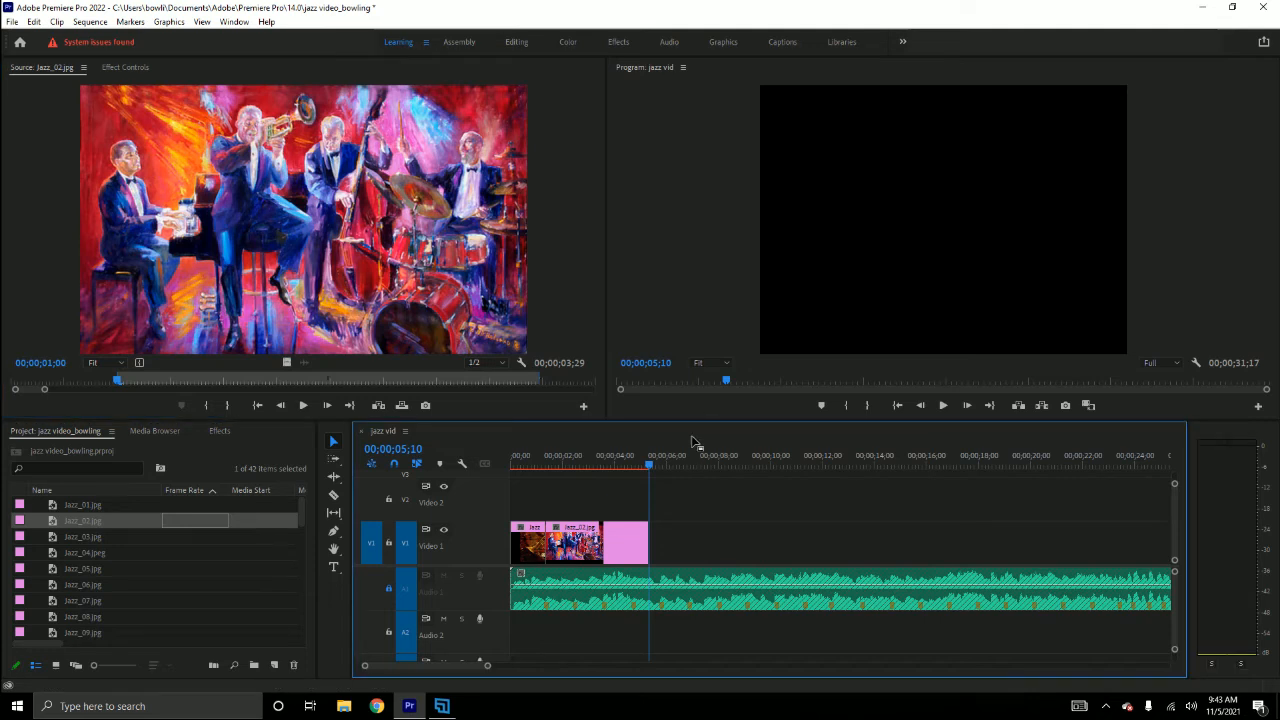
{"action": "key", "text": "space"}
{"action": "key", "text": "j"}
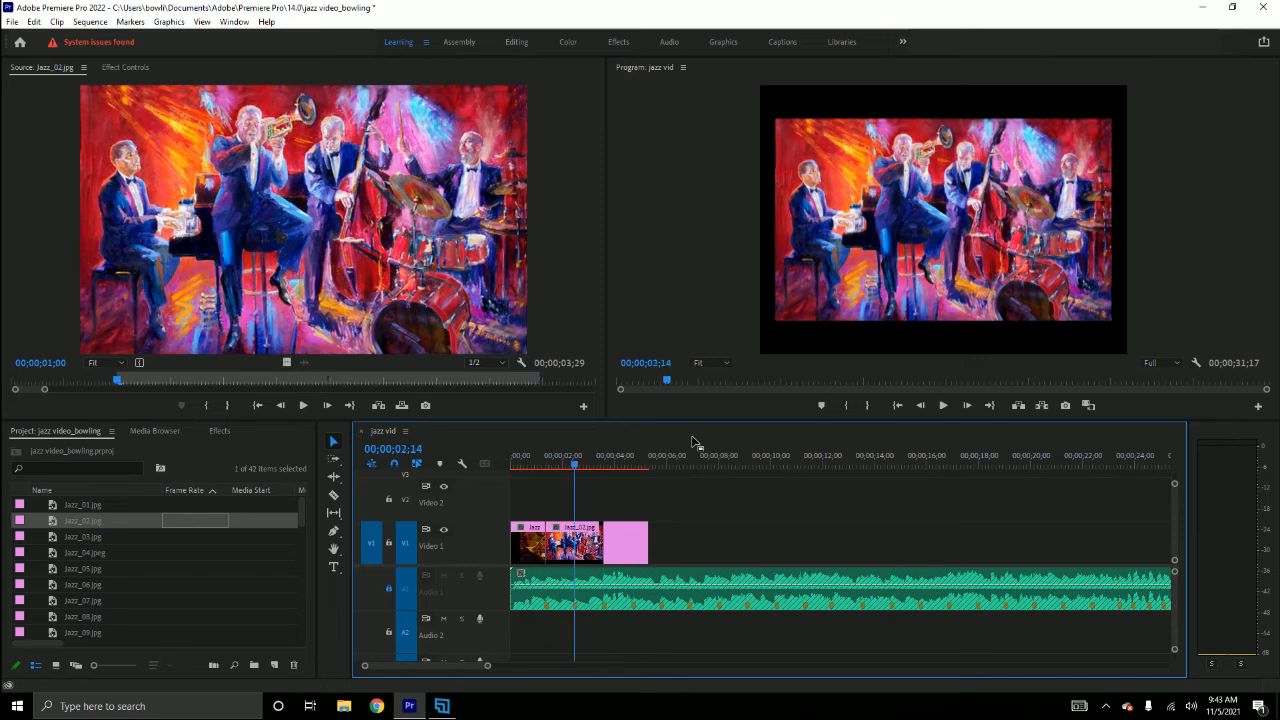
{"action": "double_click", "coordinate": [57, 537]}
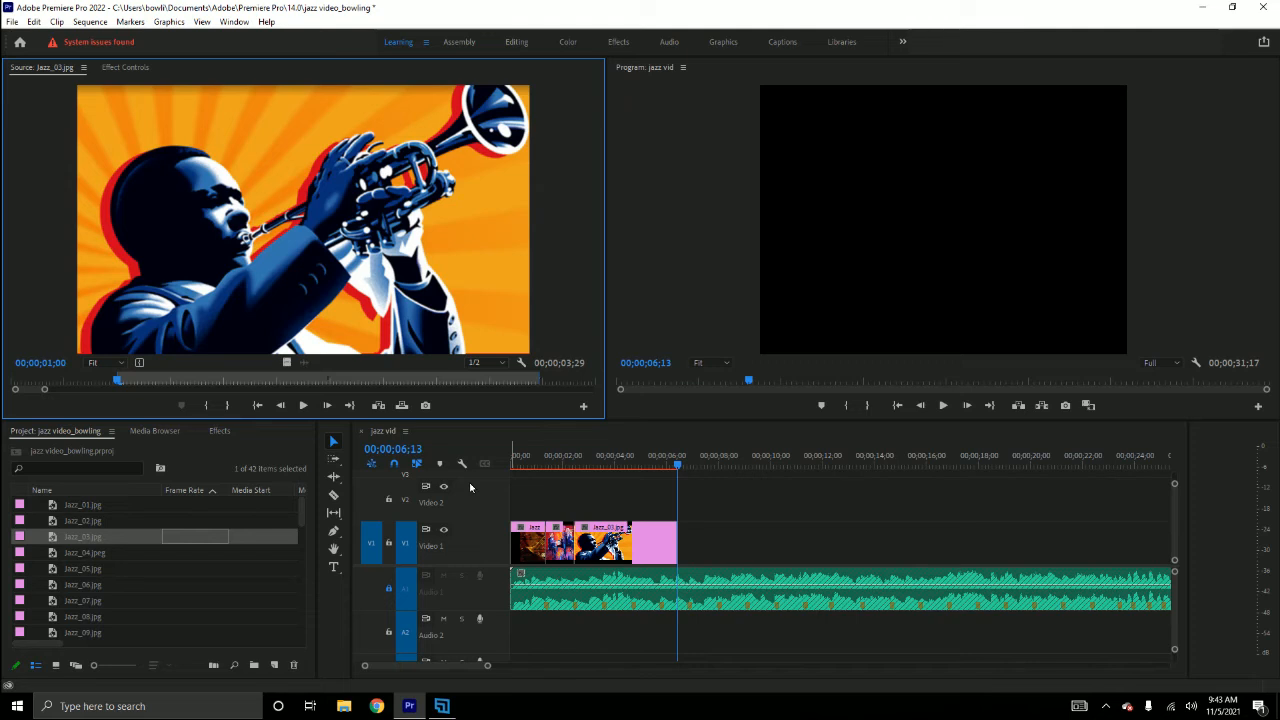
Move the playhead back to the music marker at 00;00;03;18 and overwrite Jazz_04.jpeg onto Video 1 from there
{"action": "left_click", "coordinate": [563, 481]}
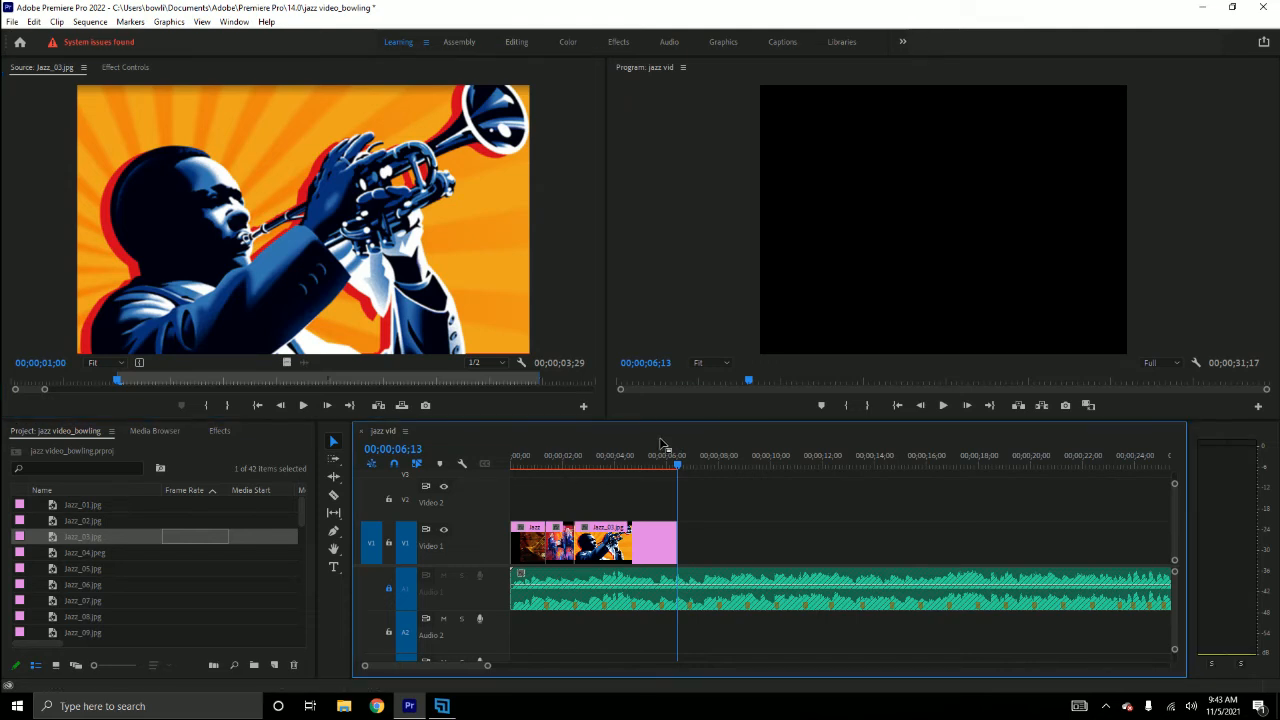
{"action": "key", "text": "ctrl+shift+m"}
{"action": "key", "text": "ctrl+shift+m"}
{"action": "key", "text": "ctrl+shift+m"}
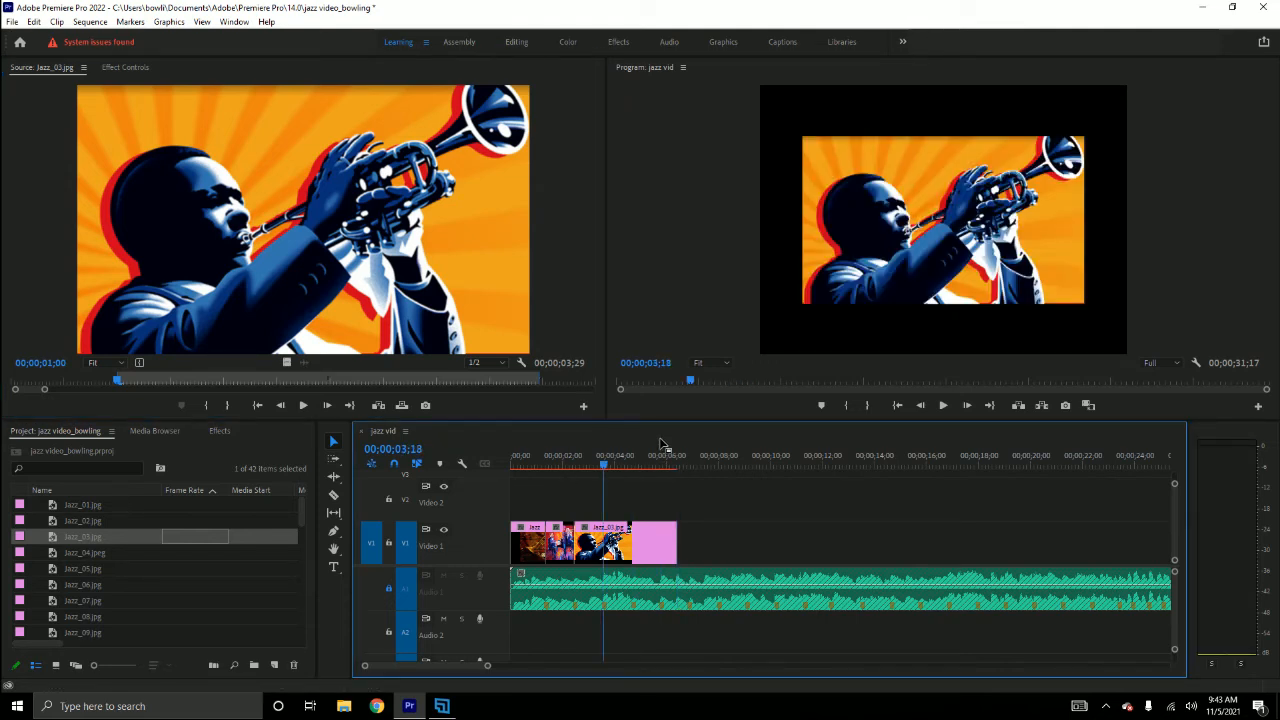
{"action": "double_click", "coordinate": [61, 553]}
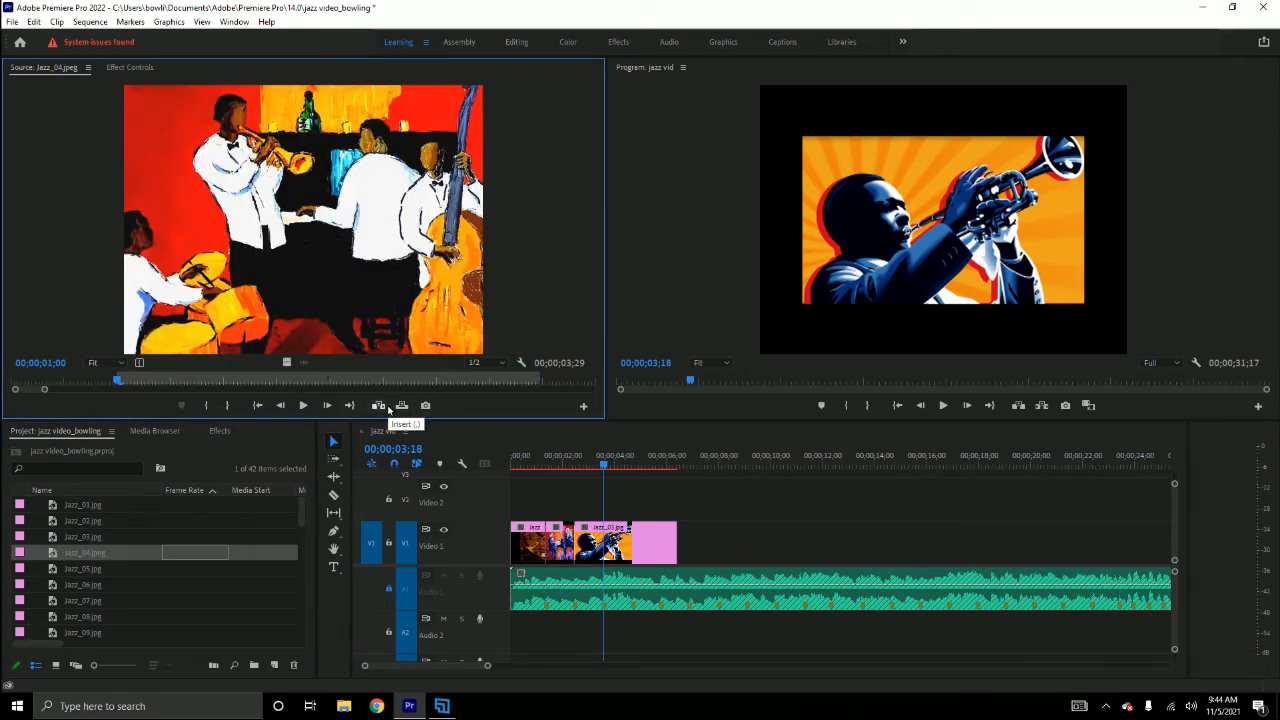
{"action": "left_click", "coordinate": [388, 408]}
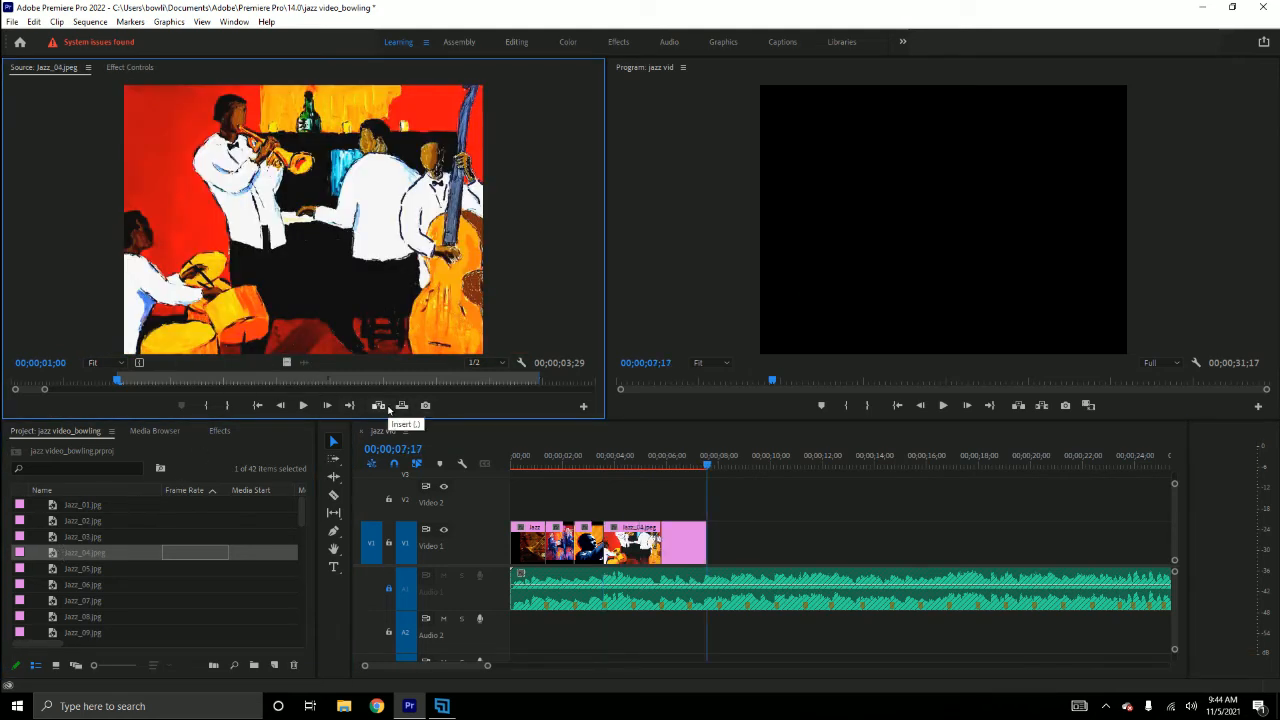
Move the playhead back to the music marker at 00;00;04;22 and overwrite Jazz_05.jpg onto Video 1 from there
{"action": "left_click", "coordinate": [655, 442]}
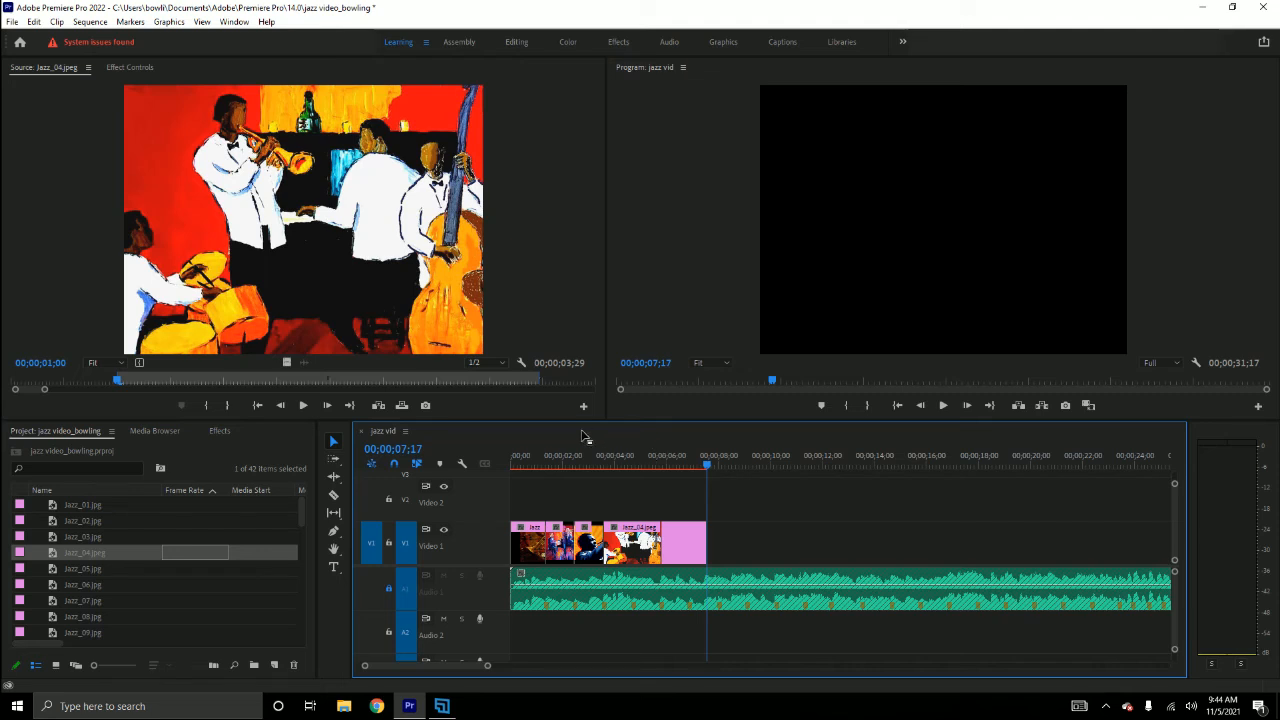
{"action": "key", "text": "ctrl+shift+m"}
{"action": "key", "text": "ctrl+shift+m"}
{"action": "key", "text": "ctrl+shift+m"}
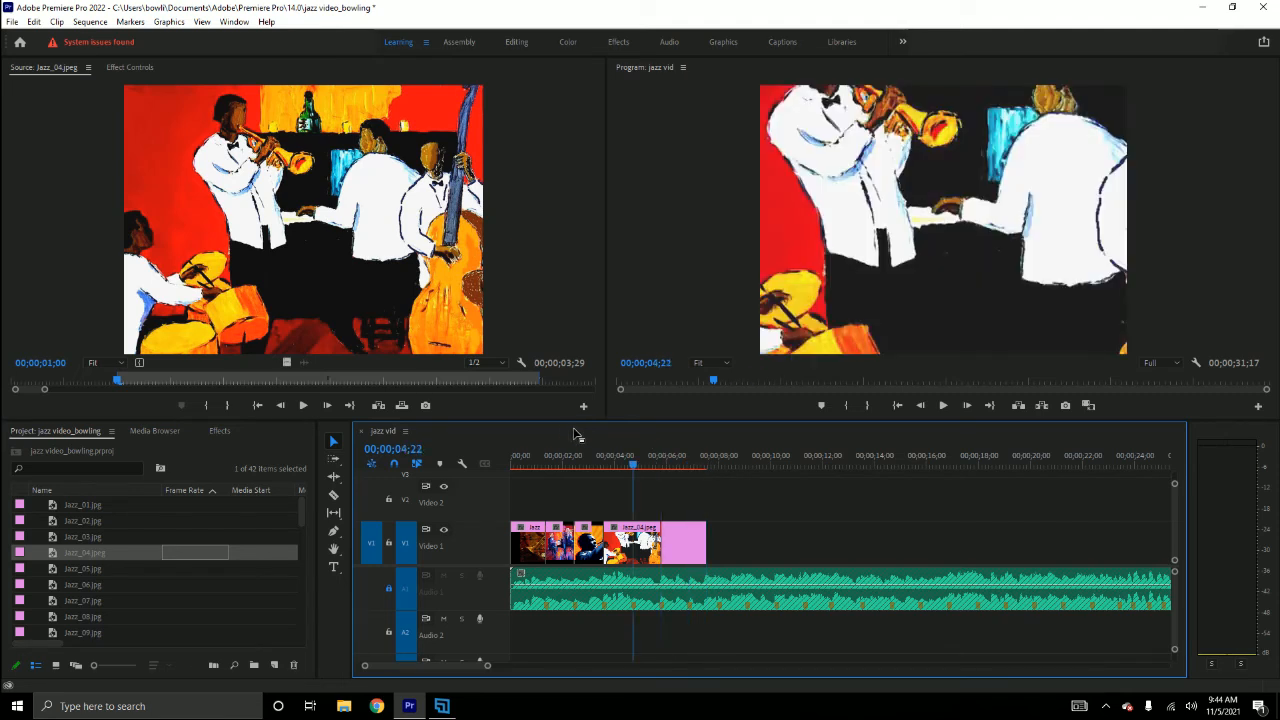
{"action": "double_click", "coordinate": [66, 570]}
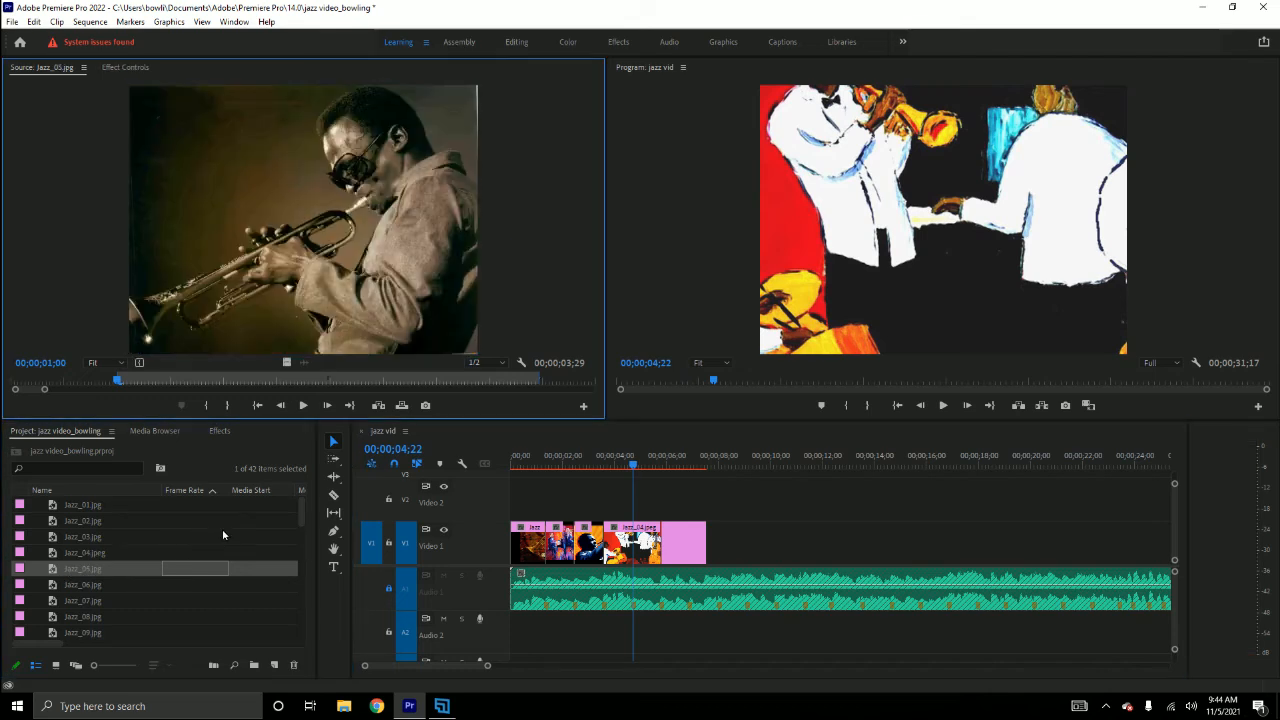
{"action": "key", "text": "comma"}
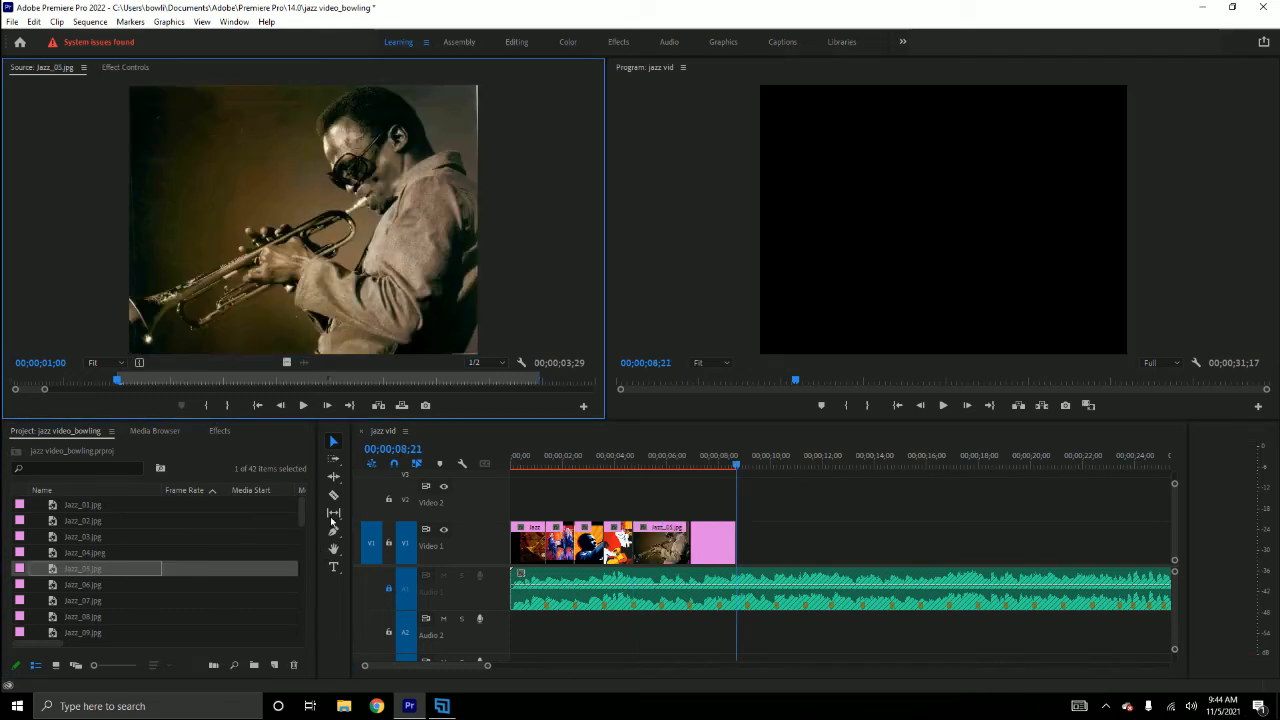
Move the playhead back to the music marker at 00;00;05;24 and overwrite Jazz_06.jpg onto Video 1 from there
{"action": "left_click", "coordinate": [713, 437]}
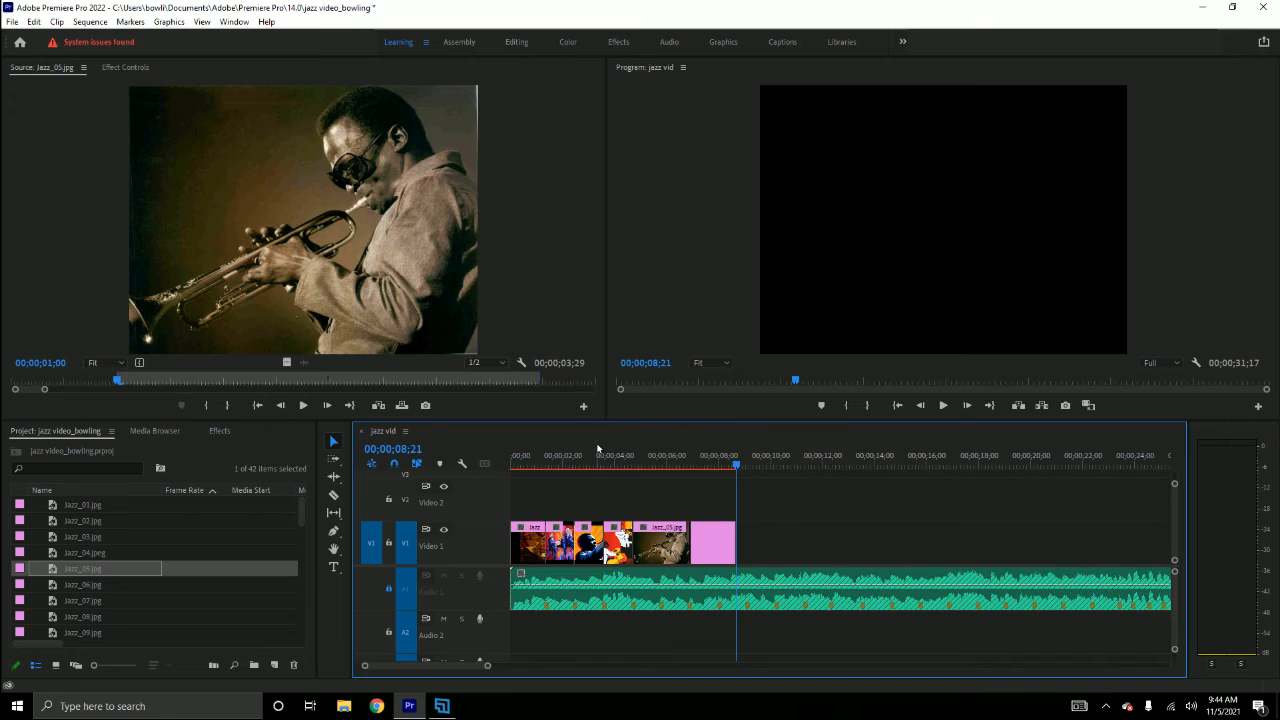
{"action": "key", "text": "ctrl+shift+m"}
{"action": "key", "text": "ctrl+shift+m"}
{"action": "key", "text": "ctrl+shift+m"}
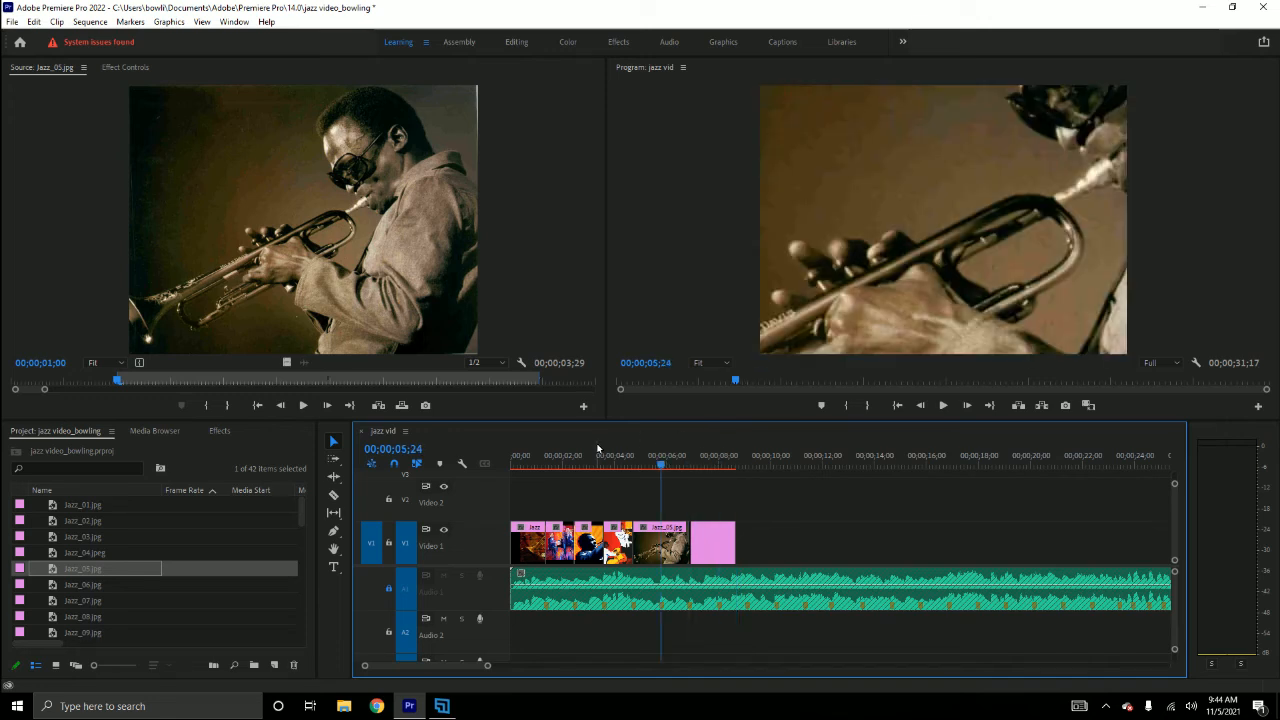
{"action": "double_click", "coordinate": [57, 588]}
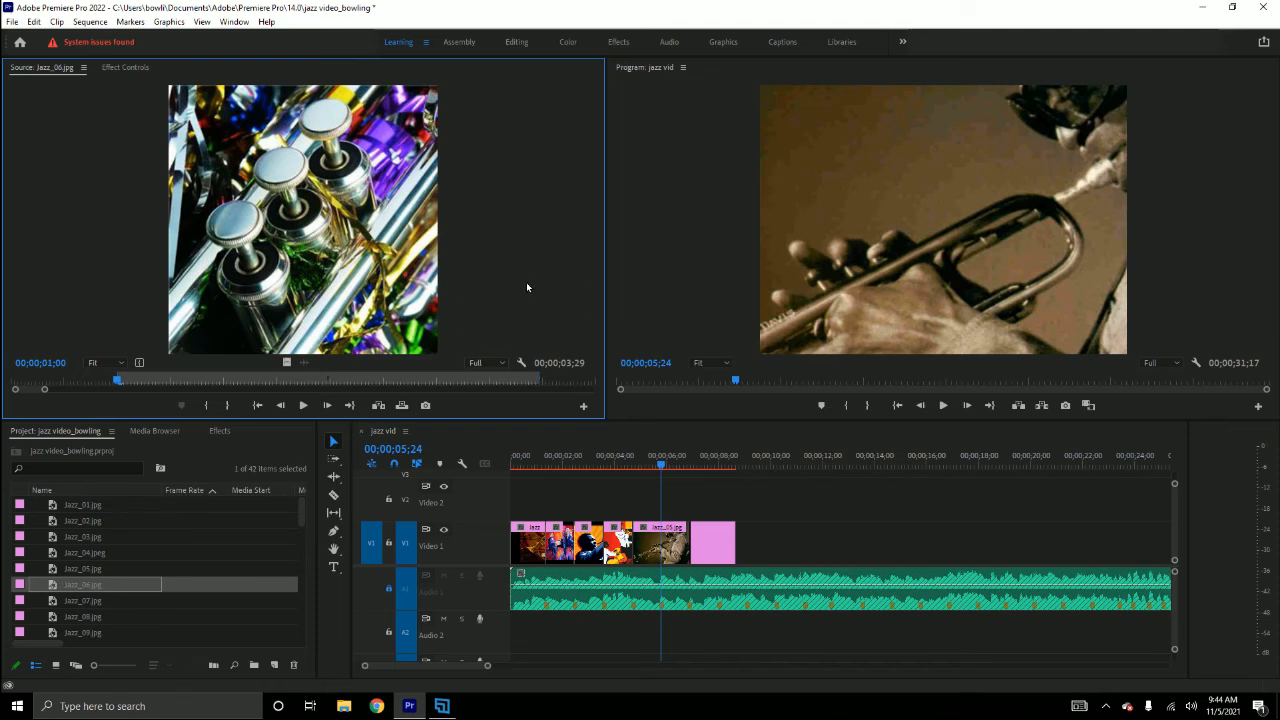
{"action": "key", "text": "period"}
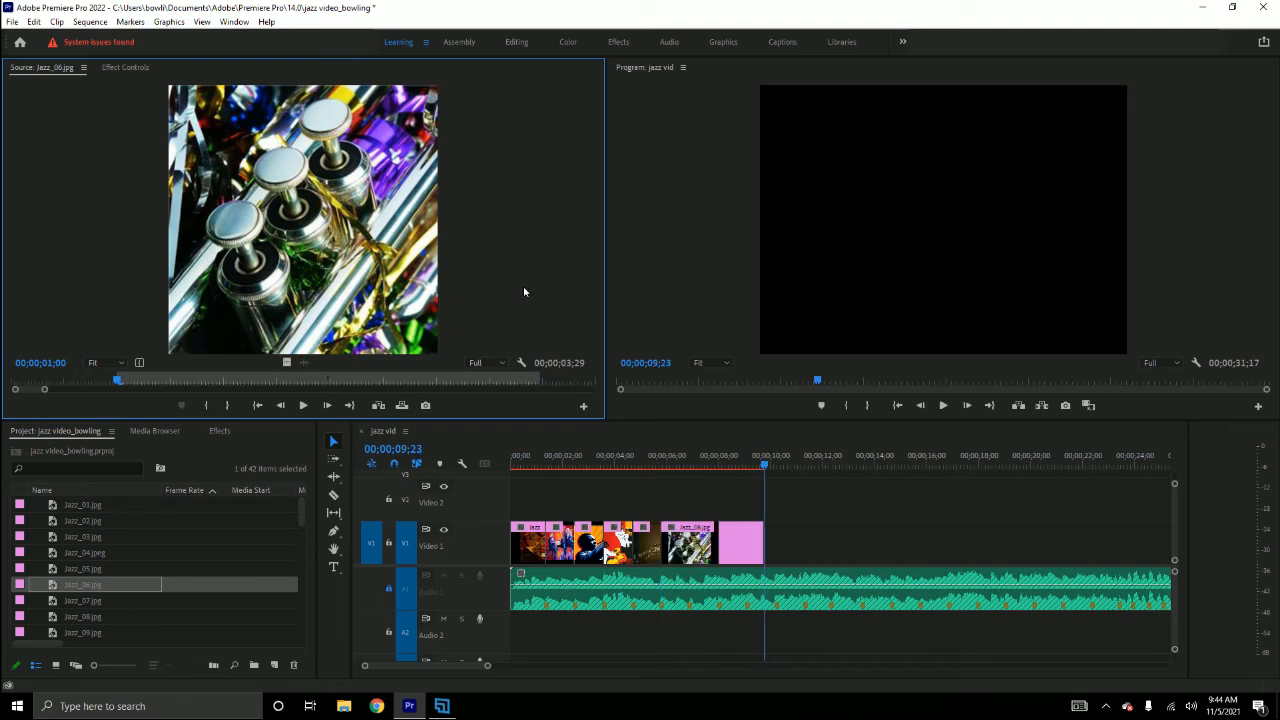
Move the playhead back to the music marker at 00;00;06;26 and overwrite Jazz_07.jpg onto Video 1 from there
{"action": "left_click", "coordinate": [735, 443]}
{"action": "key", "text": "Up"}
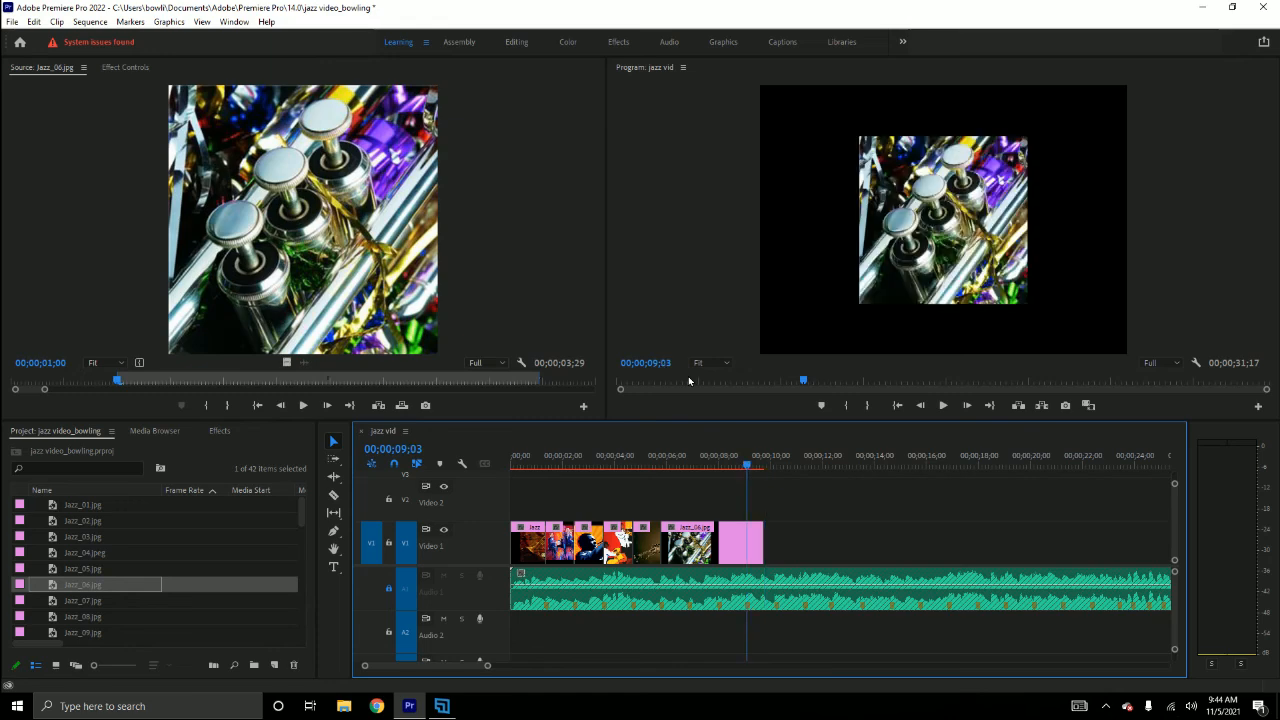
{"action": "key", "text": "ctrl+shift+m"}
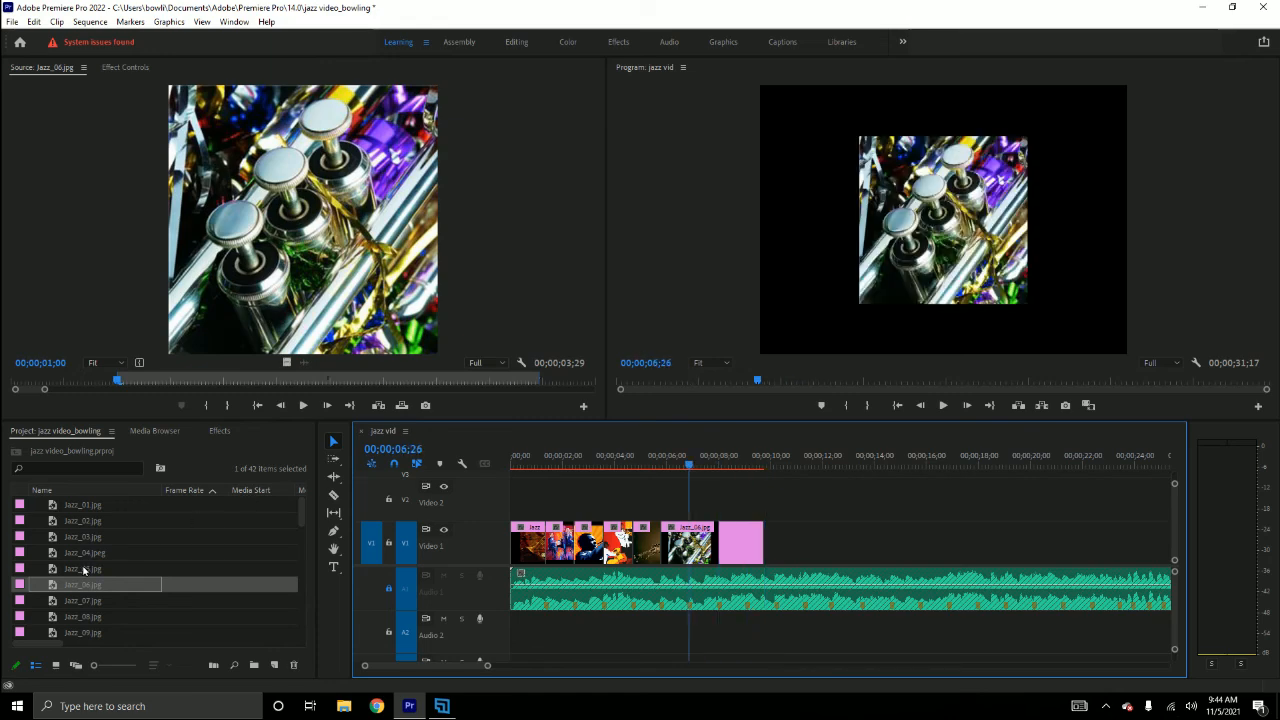
{"action": "double_click", "coordinate": [57, 601]}
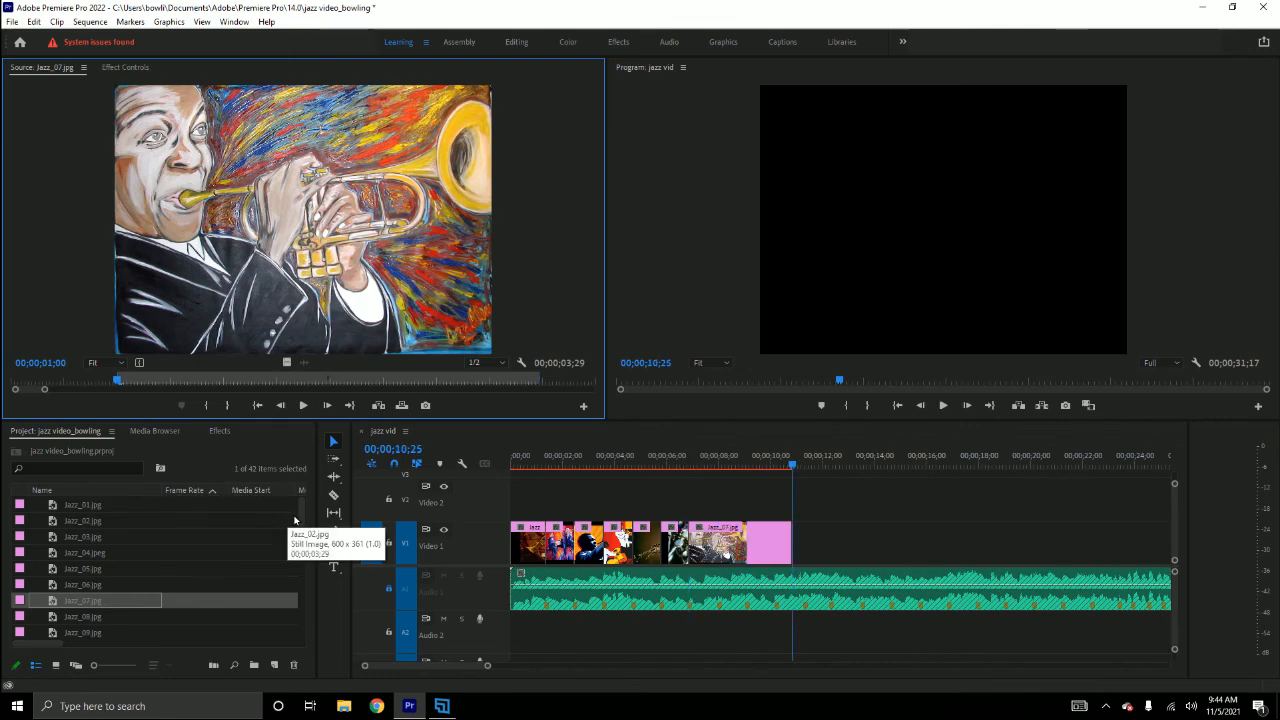
Move the playhead back to the music marker at 00;00;08;01 and overwrite Jazz_08.jpg onto Video 1 from there
{"action": "left_click", "coordinate": [690, 440]}
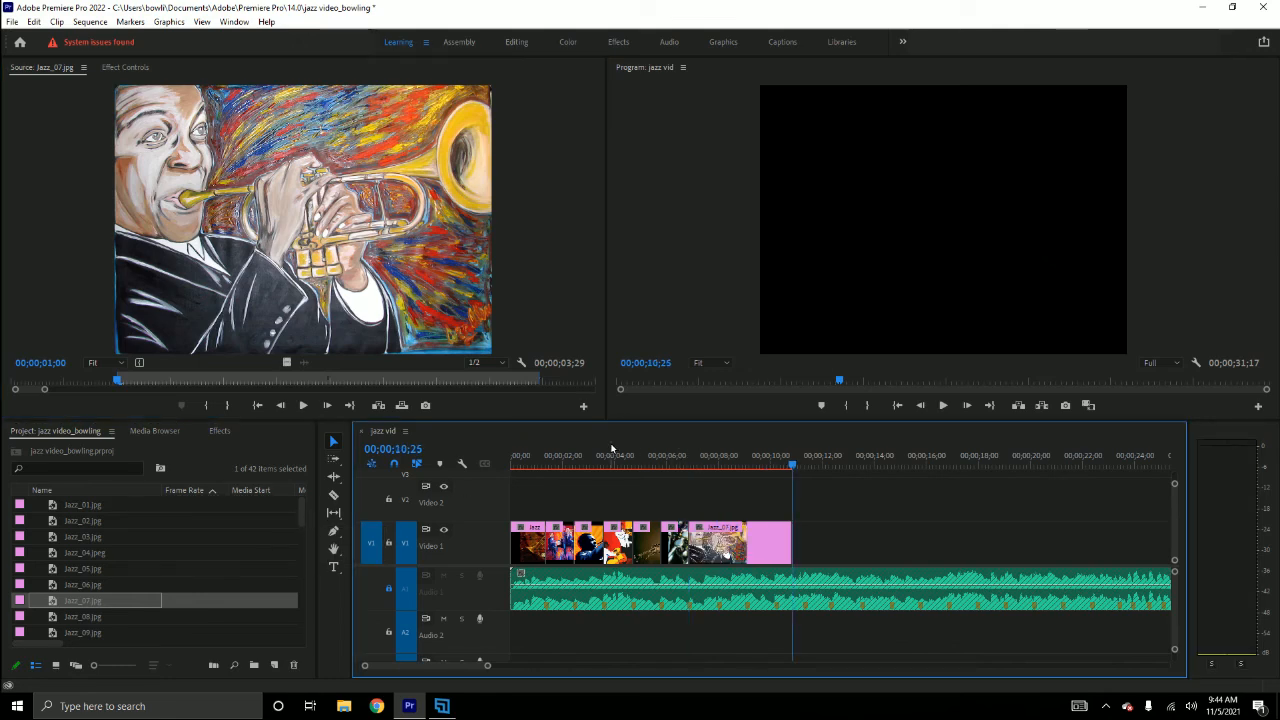
{"action": "key", "text": "Up"}
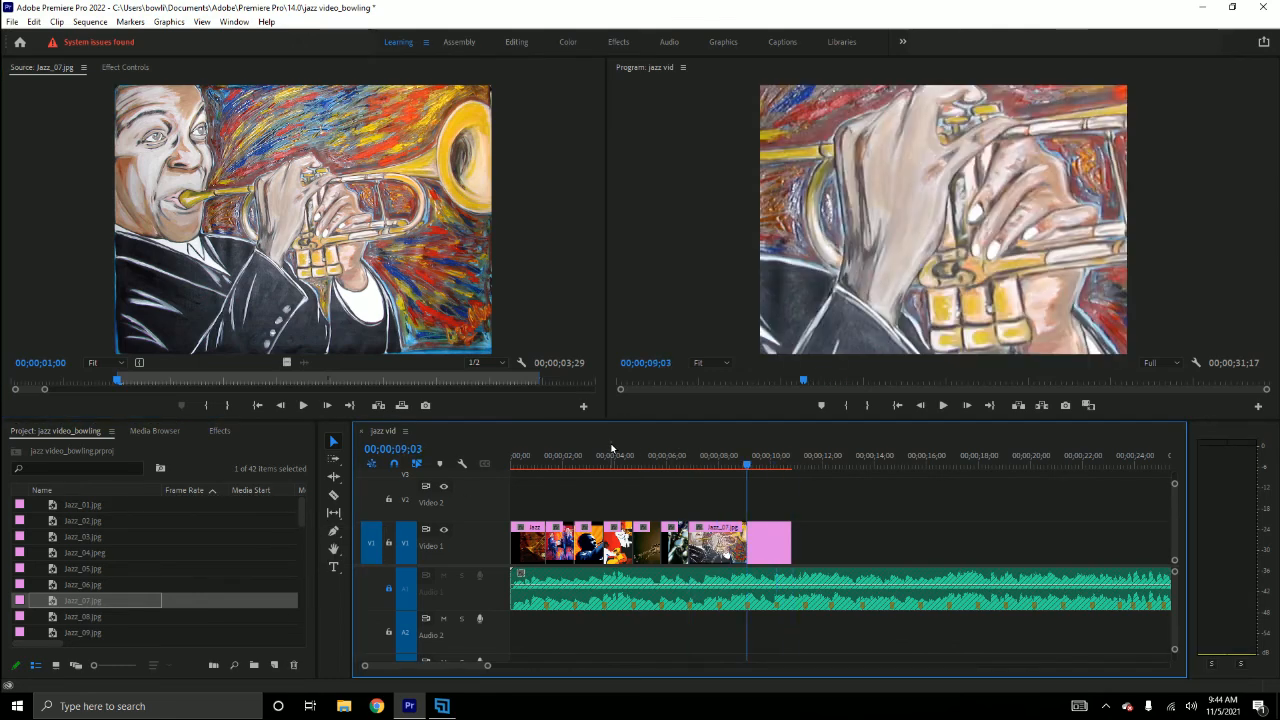
{"action": "double_click", "coordinate": [53, 617]}
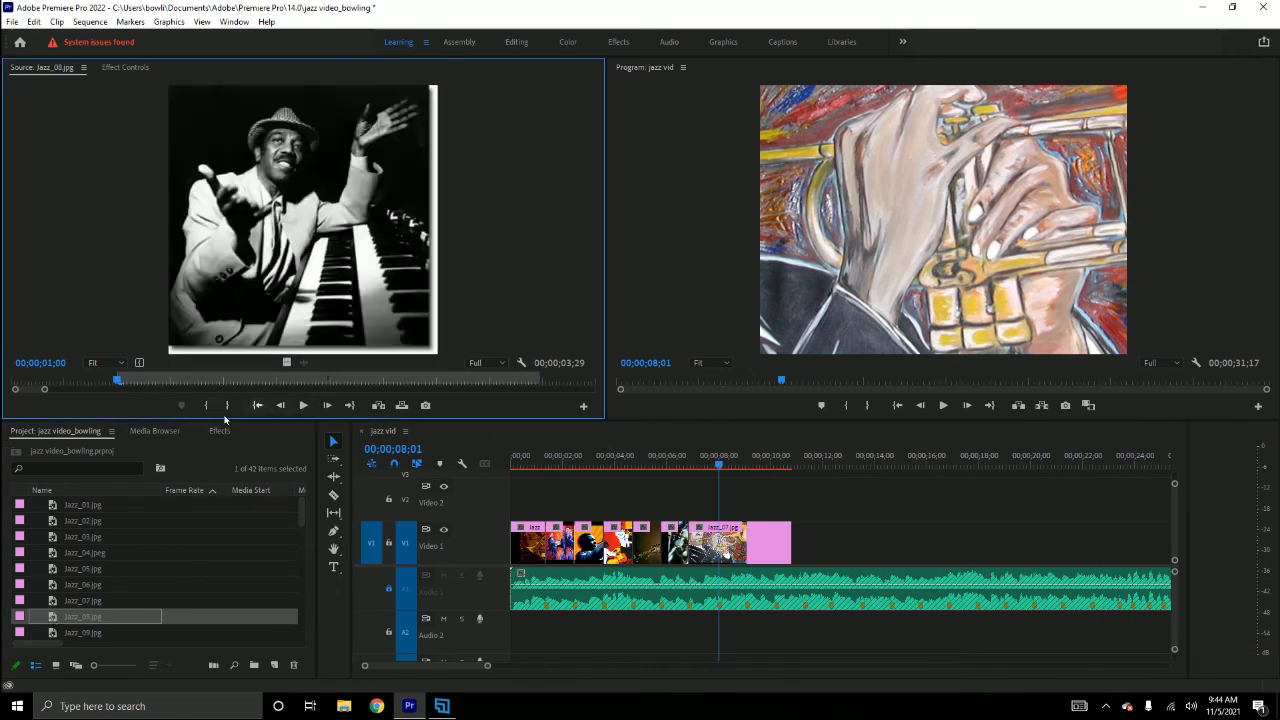
{"action": "key", "text": "period"}
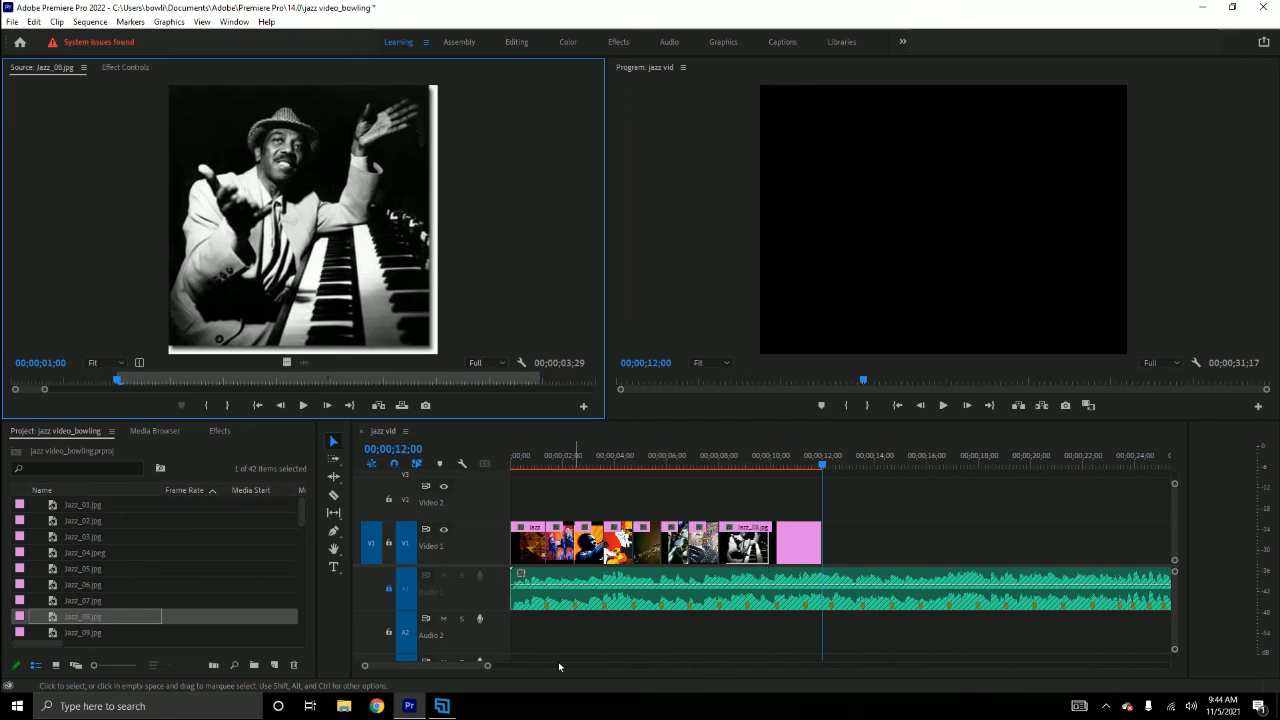
{"action": "left_click", "coordinate": [443, 708]}
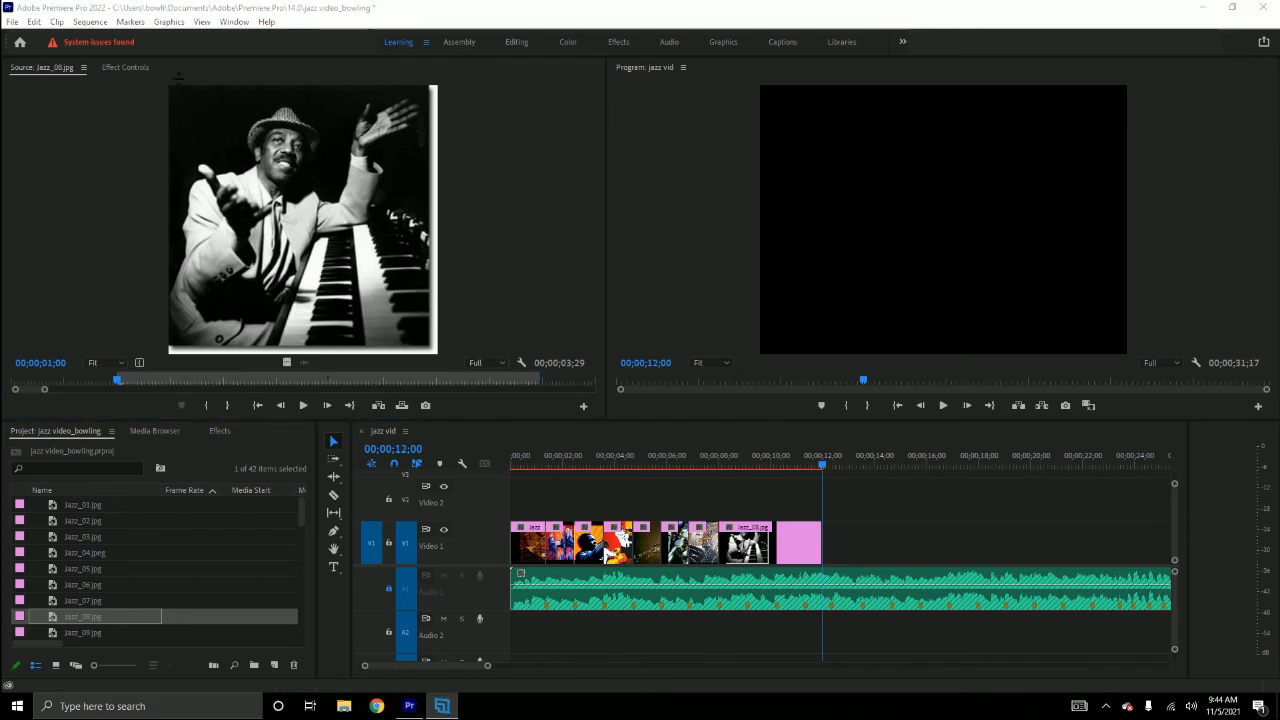